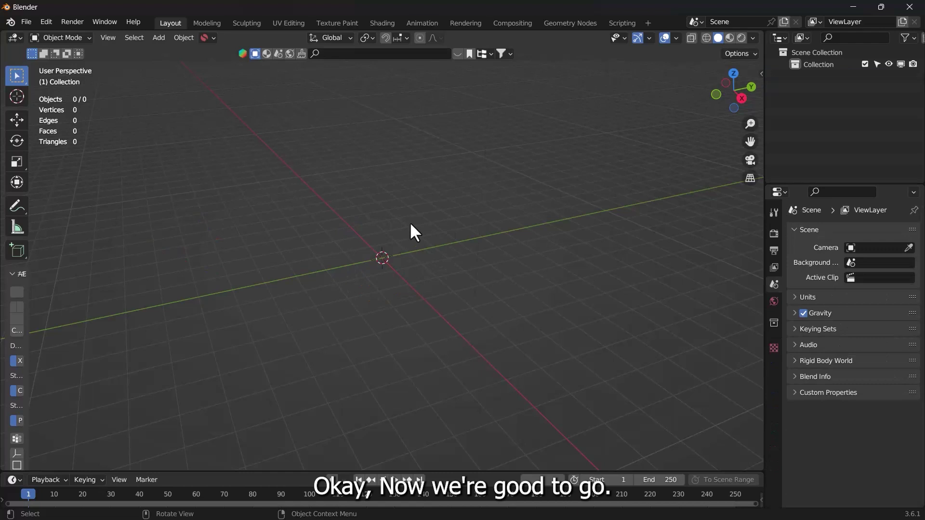
# Add a mesh plane at the world origin and scale it uniformly by 3.
pyautogui.hotkey('shift', 'a')
pyautogui.moveTo(417, 220)
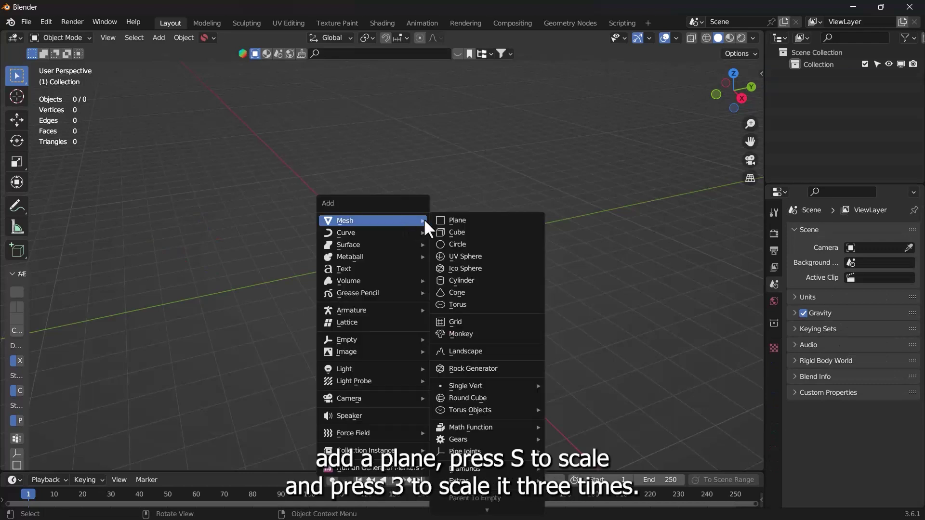
pyautogui.click(451, 216)
pyautogui.press('s')
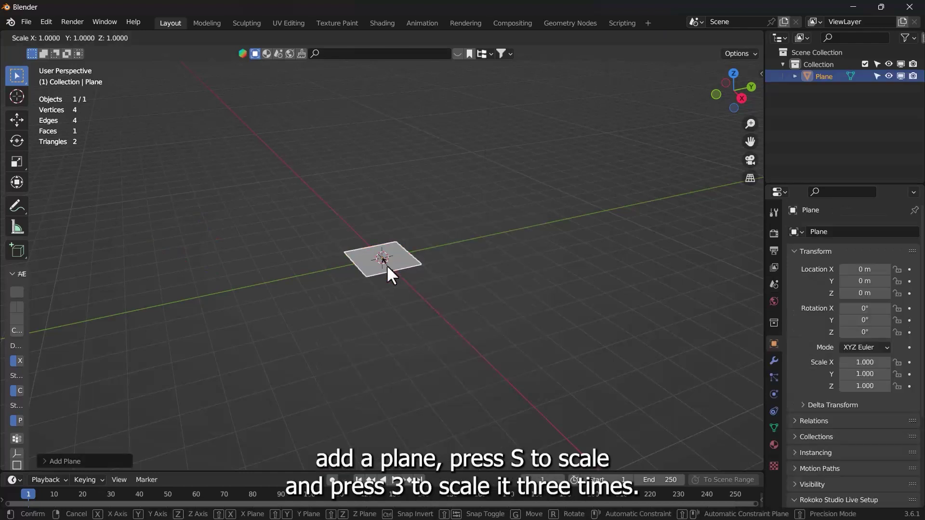
pyautogui.press('3')
pyautogui.click(388, 266)
# Subdivide the whole plane six times in Edit Mode to build a dense grid.
pyautogui.scroll(2, 348, 278)
pyautogui.press('`')
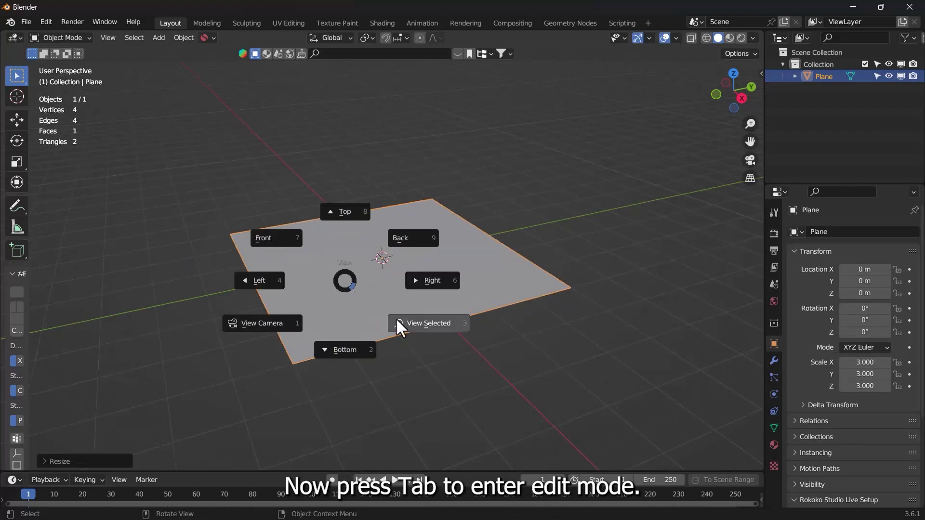
pyautogui.click(419, 333)
pyautogui.moveTo(420, 335); pyautogui.dragTo(443, 305, button='middle')
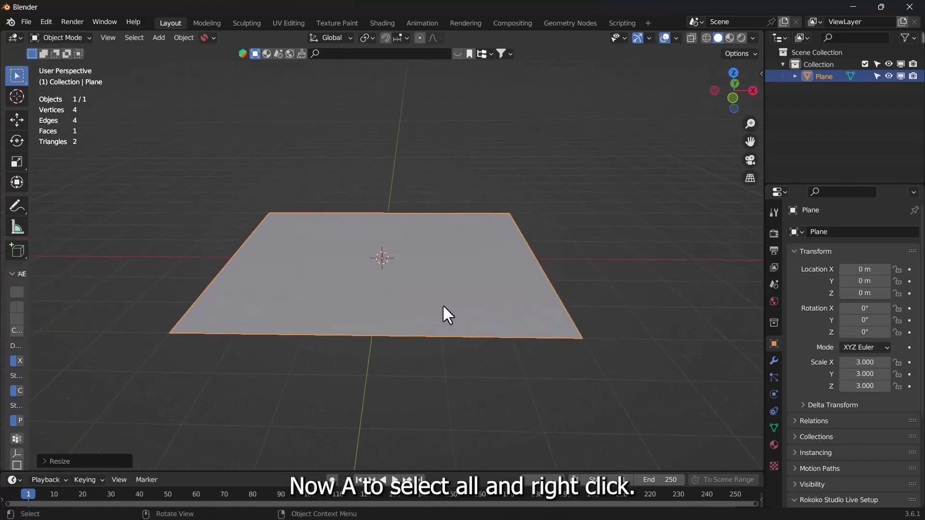
pyautogui.press('Tab')
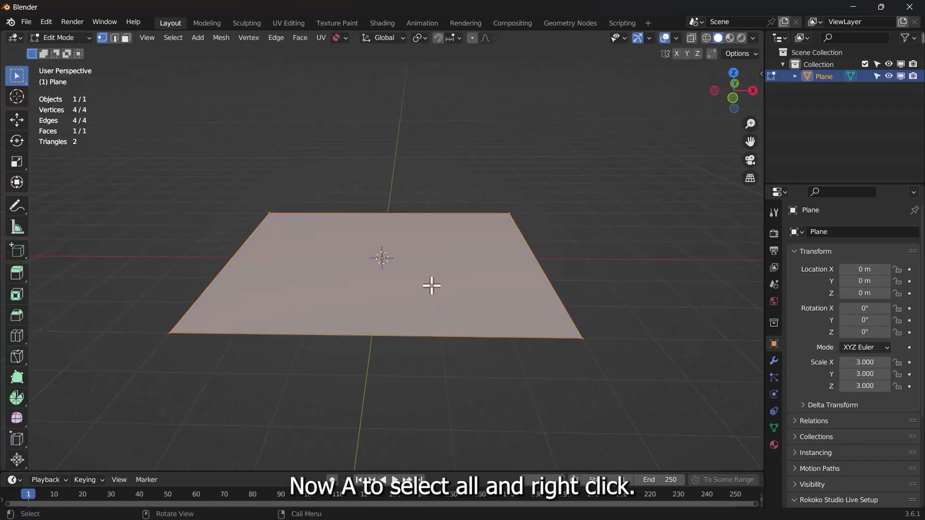
pyautogui.rightClick(415, 262)
pyautogui.click(415, 254)
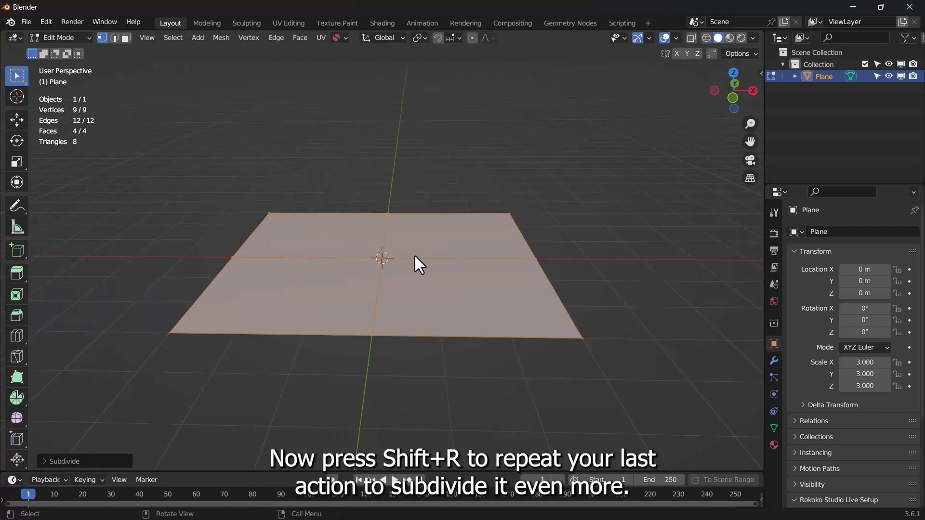
pyautogui.hotkey('shift', 'r')
pyautogui.keyDown('ctrl'); pyautogui.moveTo(414, 253); pyautogui.dragTo(425, 275, button='middle'); pyautogui.keyUp('ctrl')
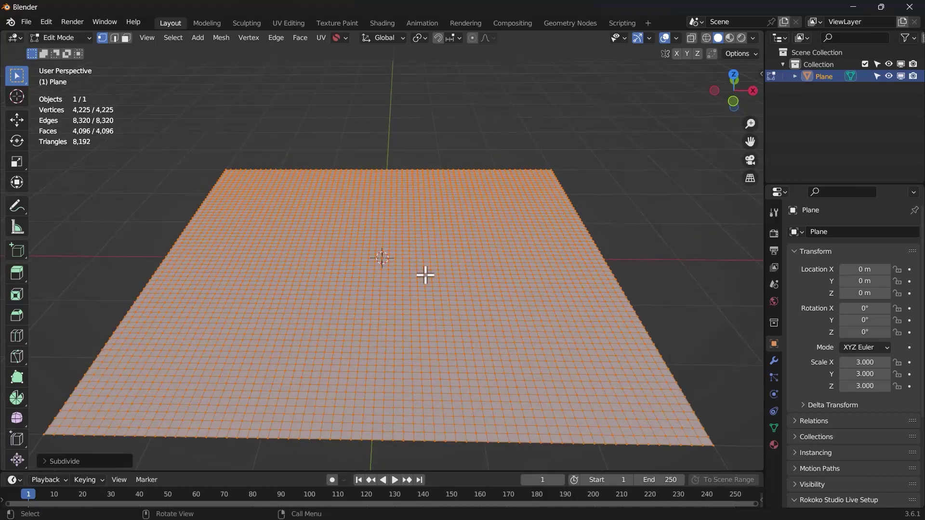
# Return the plane to Object Mode and add a Displace modifier to it.
pyautogui.press('Tab')
pyautogui.click(774, 360)
pyautogui.click(830, 232)
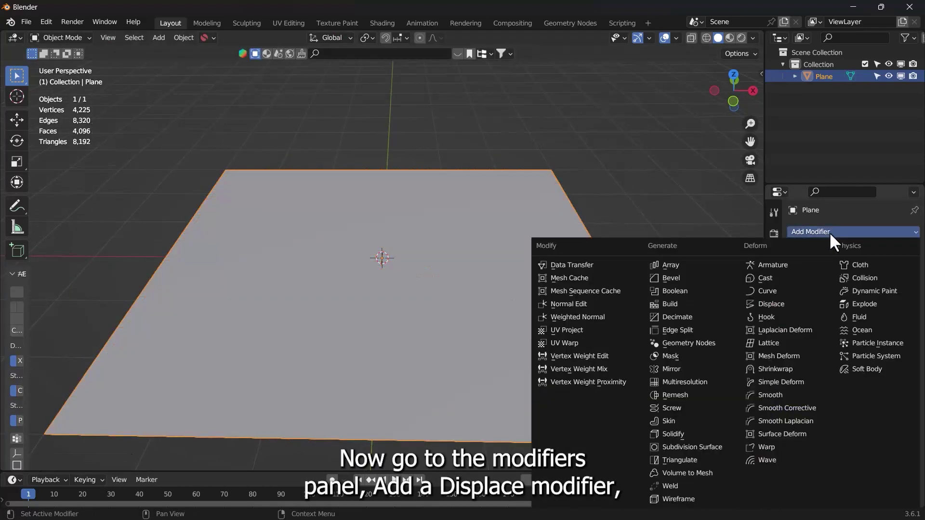
pyautogui.click(795, 303)
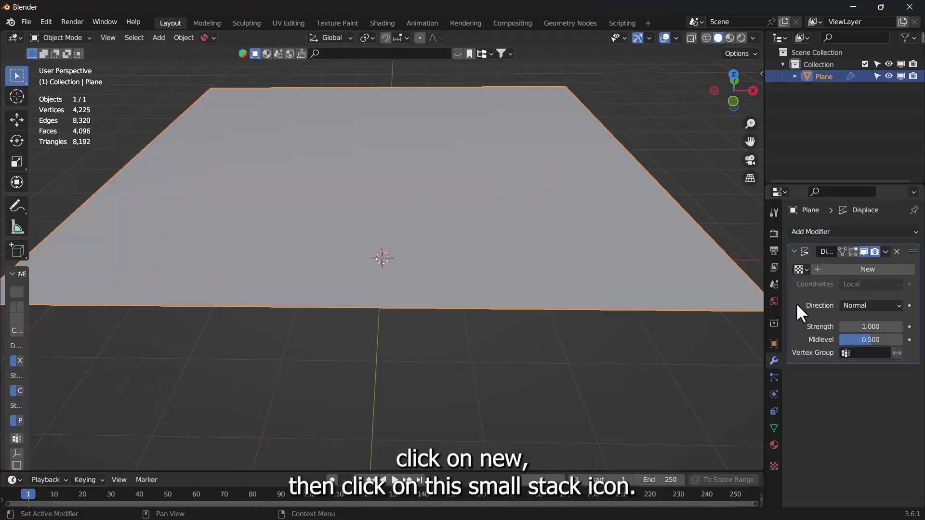
# Create a Clouds texture for the Displace modifier and set its size to 0.34.
pyautogui.click(864, 270)
pyautogui.click(909, 270)
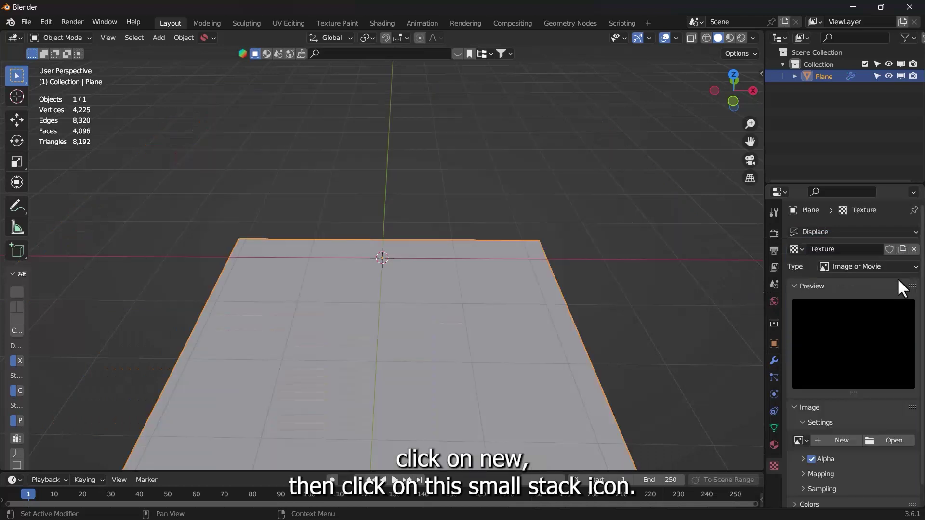
pyautogui.click(877, 268)
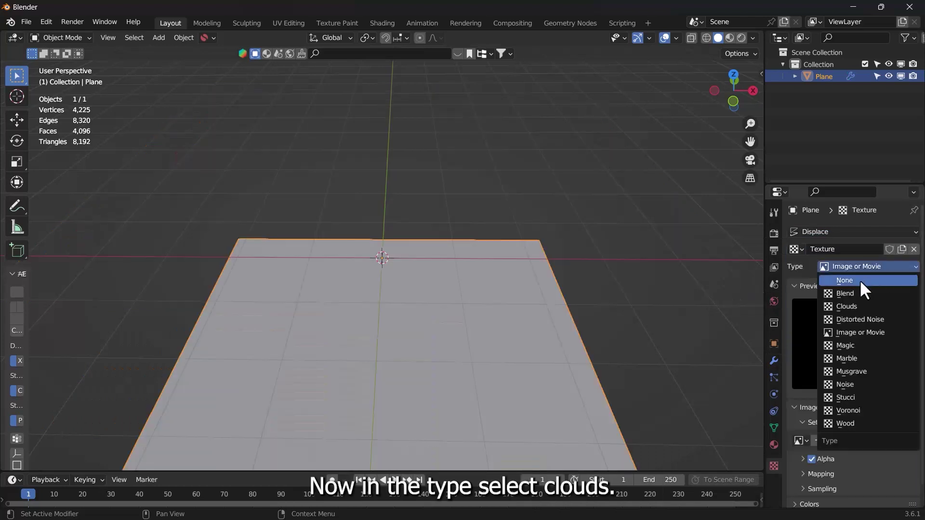
pyautogui.click(849, 305)
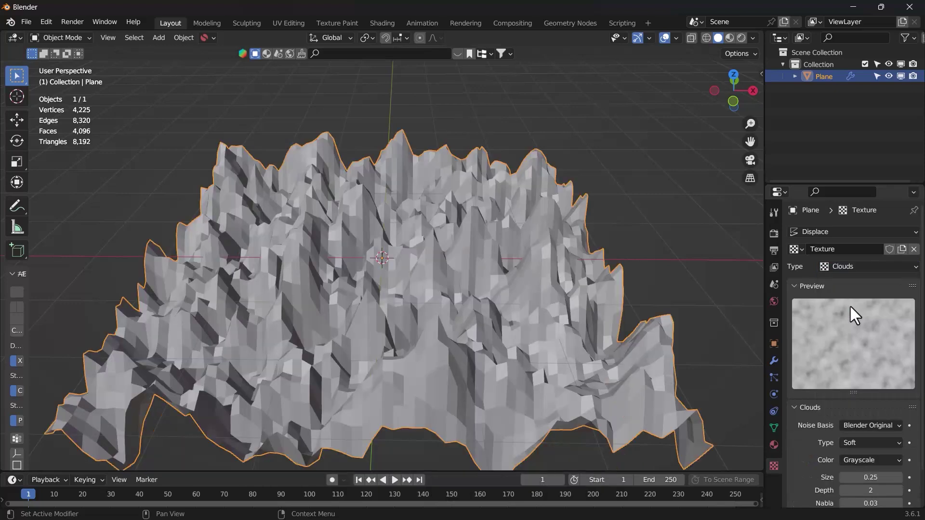
pyautogui.moveTo(867, 477)
pyautogui.mouseDown()
pyautogui.moveTo(895, 477)
pyautogui.moveTo(870, 477)
pyautogui.mouseUp()
# Shade the plane smooth and set the Displace modifier's strength to 0.230.
pyautogui.rightClick(404, 187)
pyautogui.click(405, 189)
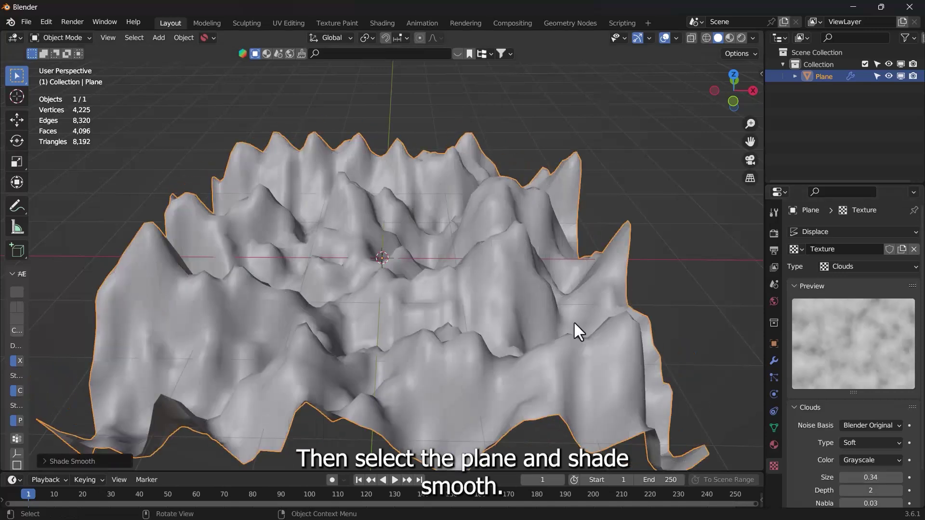
pyautogui.click(773, 361)
pyautogui.moveTo(871, 327)
pyautogui.mouseDown()
pyautogui.moveTo(848, 326)
pyautogui.moveTo(863, 327)
pyautogui.mouseUp()
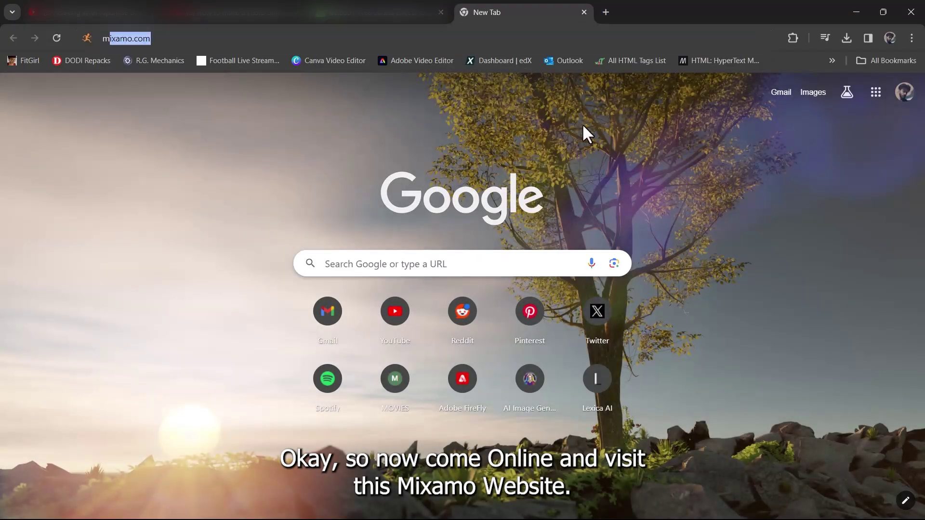
# Switch to the web browser, open mixamo.com and log in to the site.
pyautogui.write('mixa')
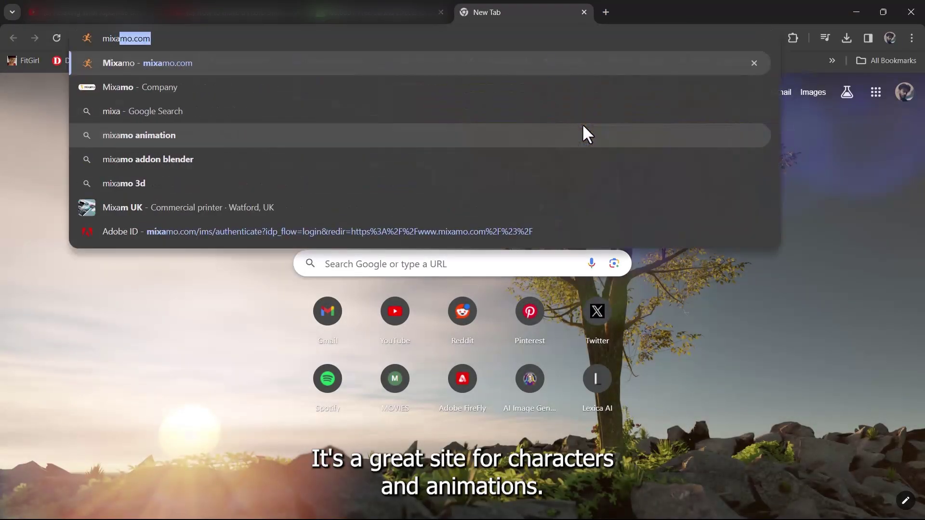
pyautogui.press('Return')
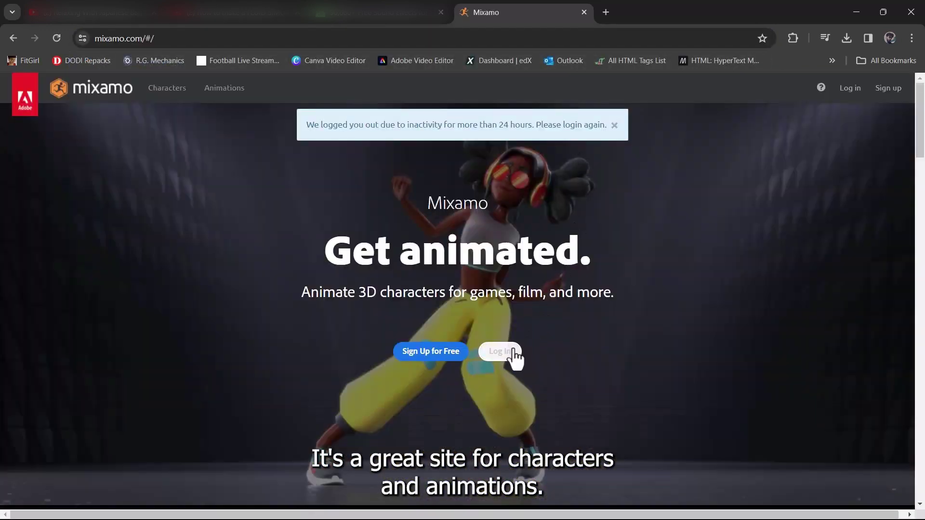
pyautogui.click(513, 354)
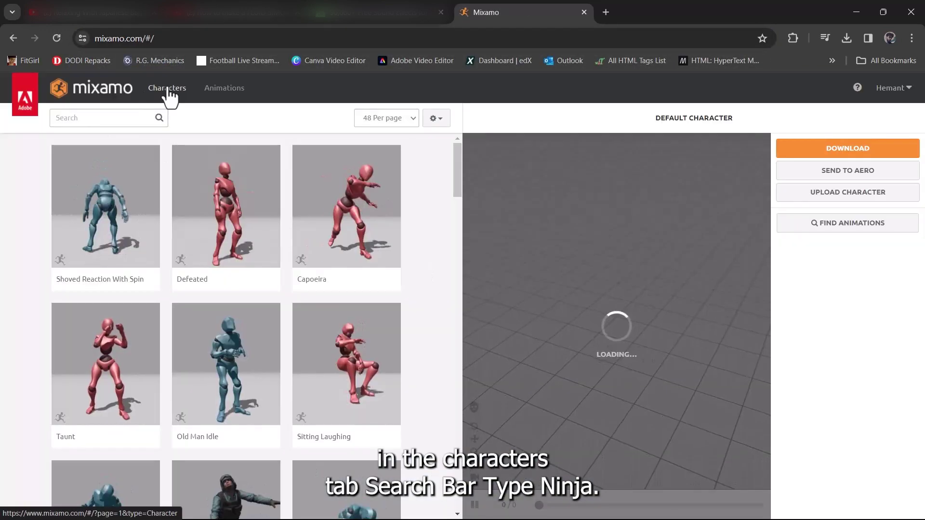
# Search Mixamo's characters for "ninja" and choose the Ninja character.
pyautogui.click(169, 91)
pyautogui.click(103, 117)
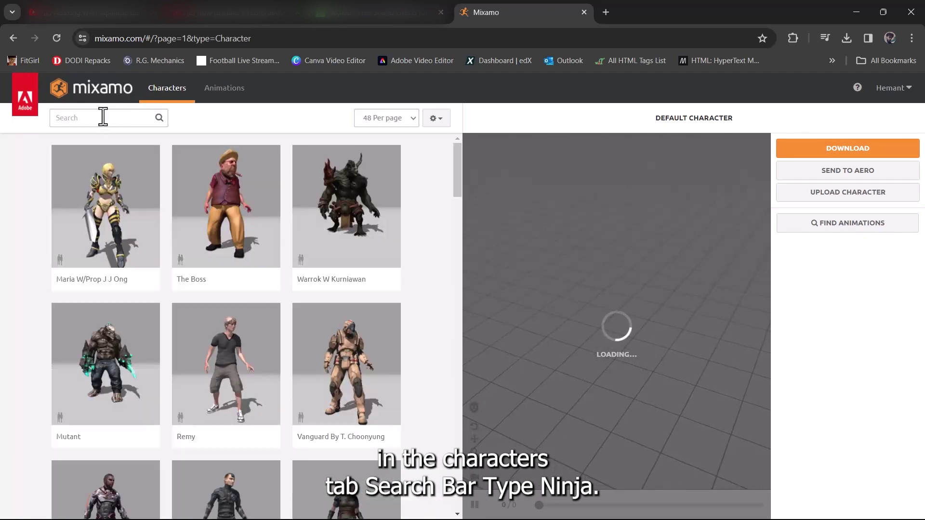
pyautogui.write('ninja')
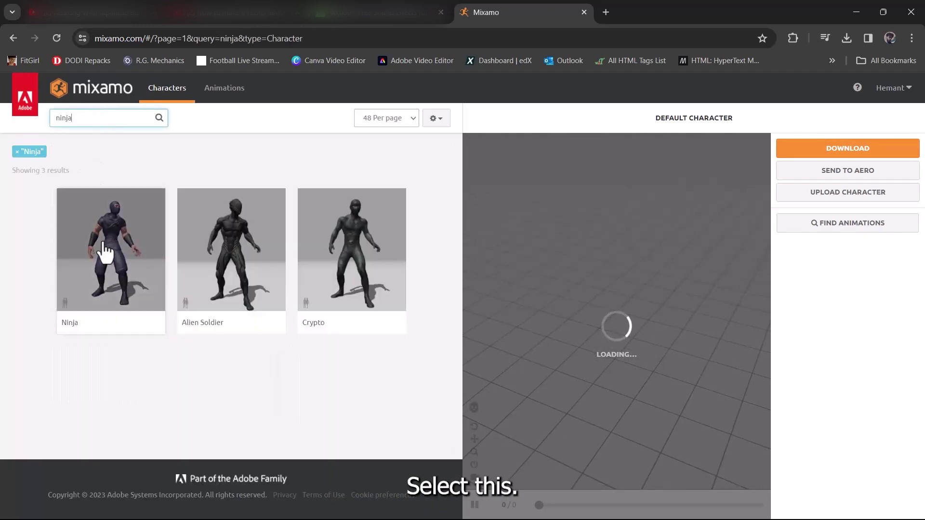
# Filter the animations by the Fantasy genre and apply Standing Idle 03 to the Ninja character.
pyautogui.click(224, 92)
pyautogui.click(57, 120)
pyautogui.click(19, 221)
pyautogui.click(209, 279)
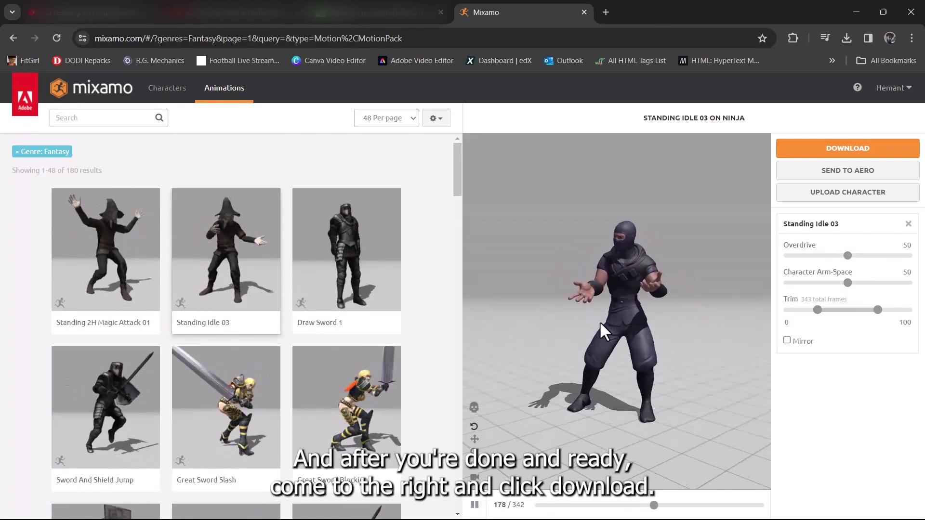
# Download the animated Ninja as FBX Binary with skin, at 24 frames per second and without keyframe reduction.
pyautogui.click(815, 153)
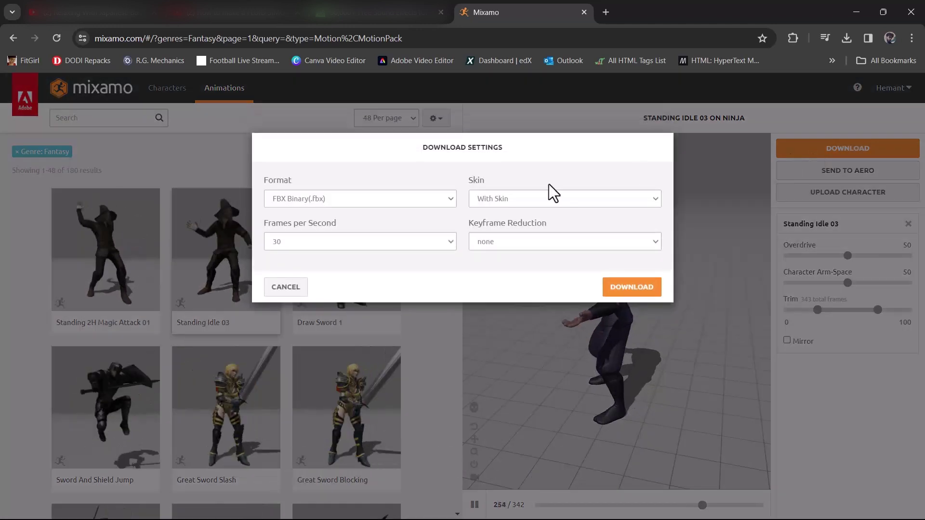
pyautogui.click(534, 196)
pyautogui.click(534, 195)
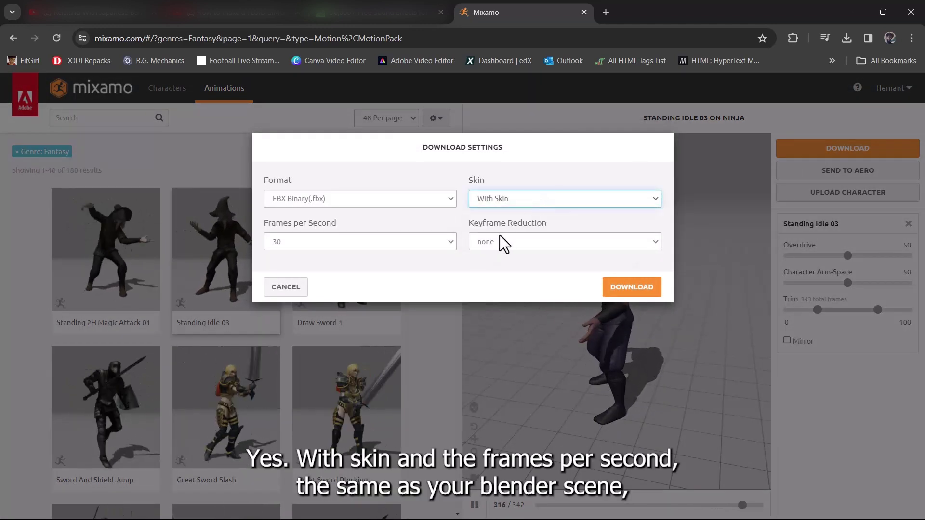
pyautogui.click(372, 247)
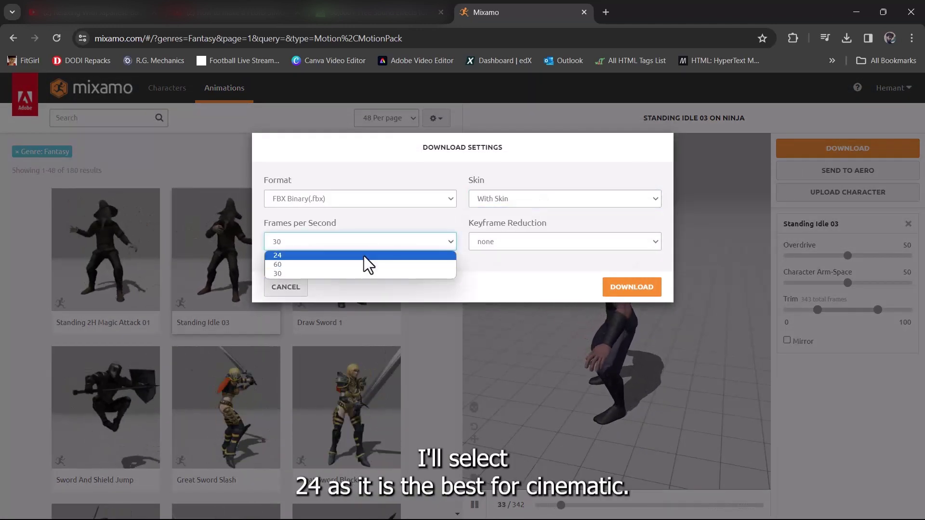
pyautogui.click(363, 255)
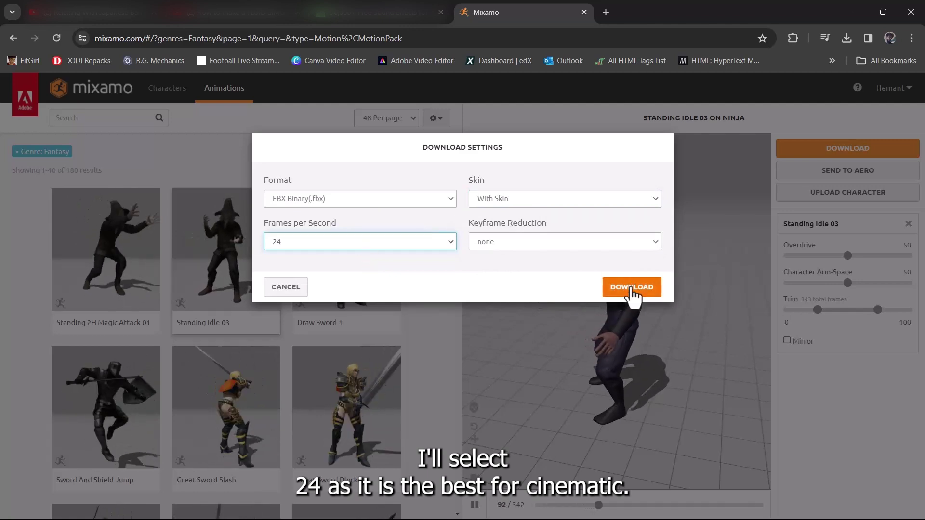
pyautogui.click(629, 287)
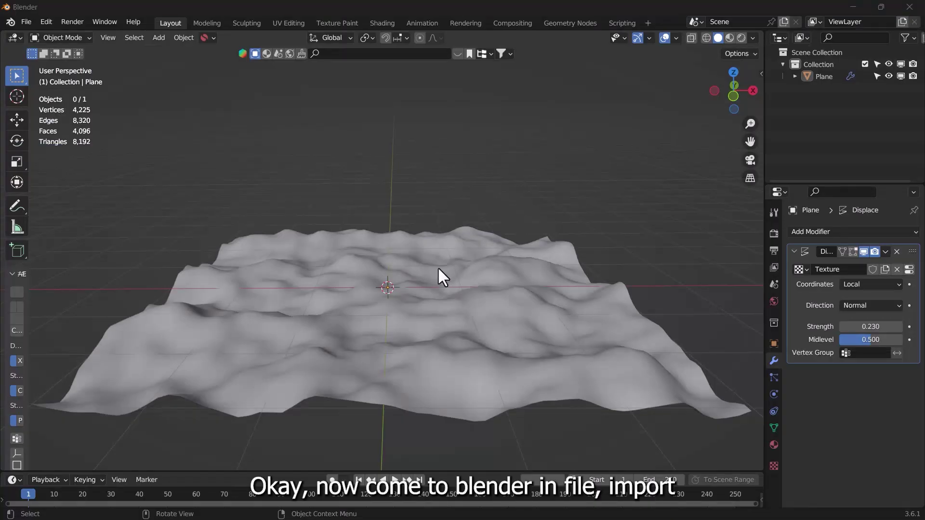
# Switch back to Blender and import the downloaded Ninja FBX file into the scene.
pyautogui.moveTo(415, 270); pyautogui.dragTo(381, 260, button='middle')
pyautogui.click(26, 21)
pyautogui.moveTo(54, 186)
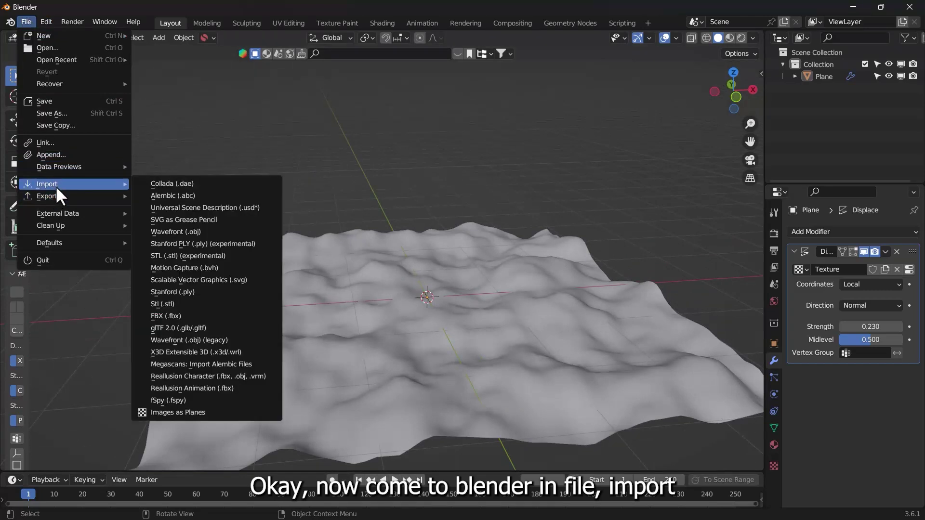
pyautogui.click(164, 315)
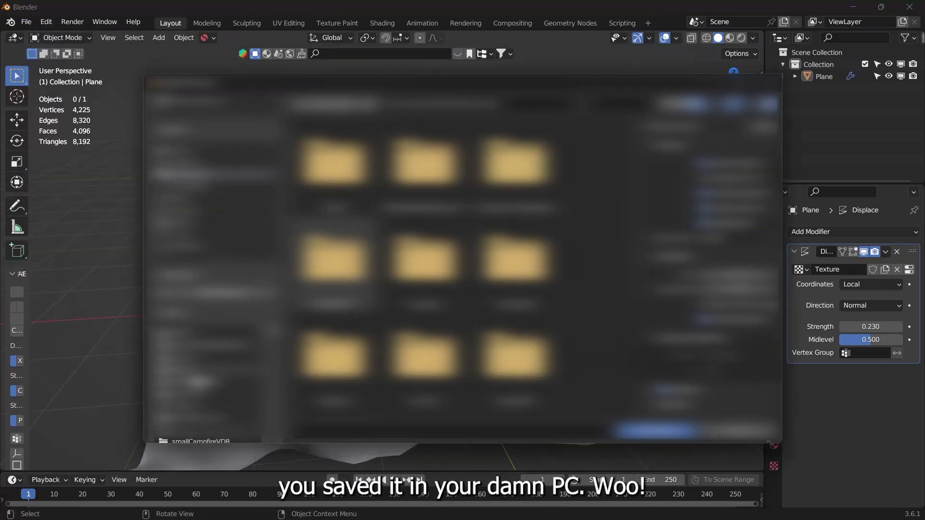
pyautogui.click(225, 392)
pyautogui.doubleClick(496, 382)
# Play the character's animation and examine how the feet meet the displaced ground.
pyautogui.scroll(5, 419, 293)
pyautogui.moveTo(419, 293); pyautogui.dragTo(418, 370, button='middle')
pyautogui.scroll(-3, 473, 308)
pyautogui.hotkey('alt', 'a')
pyautogui.press('space')
pyautogui.scroll(4, 317, 365)
pyautogui.moveTo(316, 365); pyautogui.dragTo(267, 427, button='middle')
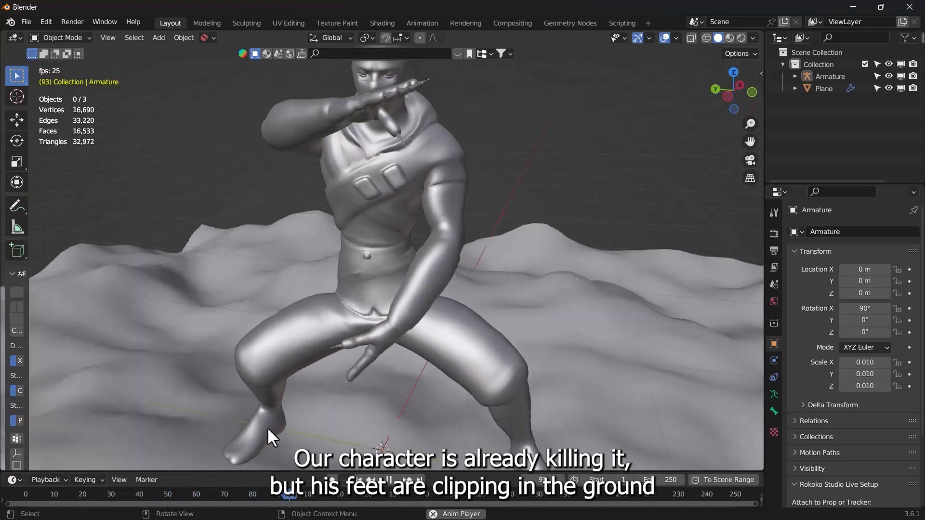
pyautogui.click(267, 427)
pyautogui.keyDown('alt'); pyautogui.middleClick(258, 440); pyautogui.keyUp('alt')
pyautogui.scroll(3, 289, 368)
pyautogui.moveTo(317, 328); pyautogui.dragTo(395, 306, button='middle')
pyautogui.scroll(-8, 316, 326)
pyautogui.press('space')
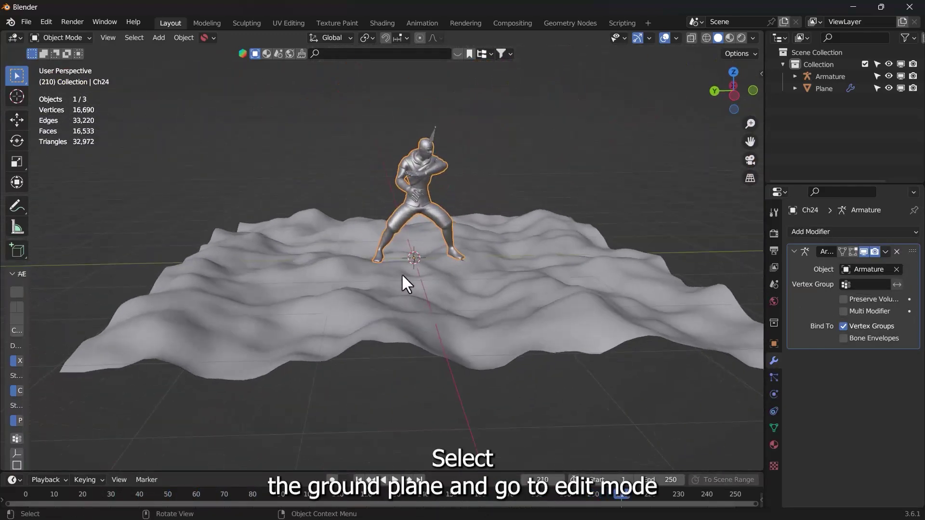
# In the ground plane's Edit Mode, select every vertex except the small patches around both of the character's feet.
pyautogui.keyDown('shift'); pyautogui.moveTo(424, 246); pyautogui.dragTo(409, 302, button='middle'); pyautogui.keyUp('shift')
pyautogui.scroll(2, 409, 302)
pyautogui.keyDown('shift'); pyautogui.moveTo(413, 338); pyautogui.dragTo(399, 405, button='middle'); pyautogui.keyUp('shift')
pyautogui.click(404, 365)
pyautogui.press('Tab')
pyautogui.scroll(3, 398, 404)
pyautogui.keyDown('ctrl'); pyautogui.moveTo(334, 402); pyautogui.dragTo(344, 410); pyautogui.keyUp('ctrl')
pyautogui.hotkey('shift', 'z')
pyautogui.keyDown('ctrl'); pyautogui.moveTo(316, 369); pyautogui.dragTo(336, 410); pyautogui.keyUp('ctrl')
pyautogui.moveTo(478, 374); pyautogui.dragTo(453, 371, button='middle')
pyautogui.keyDown('ctrl'); pyautogui.moveTo(480, 407); pyautogui.dragTo(481, 407); pyautogui.keyUp('ctrl')
pyautogui.moveTo(481, 407); pyautogui.dragTo(483, 378, button='middle')
pyautogui.scroll(-2, 483, 377)
pyautogui.hotkey('alt', 'z')
# Create a vertex group named "displace ground" on the plane and assign the selected vertices to it.
pyautogui.click(773, 428)
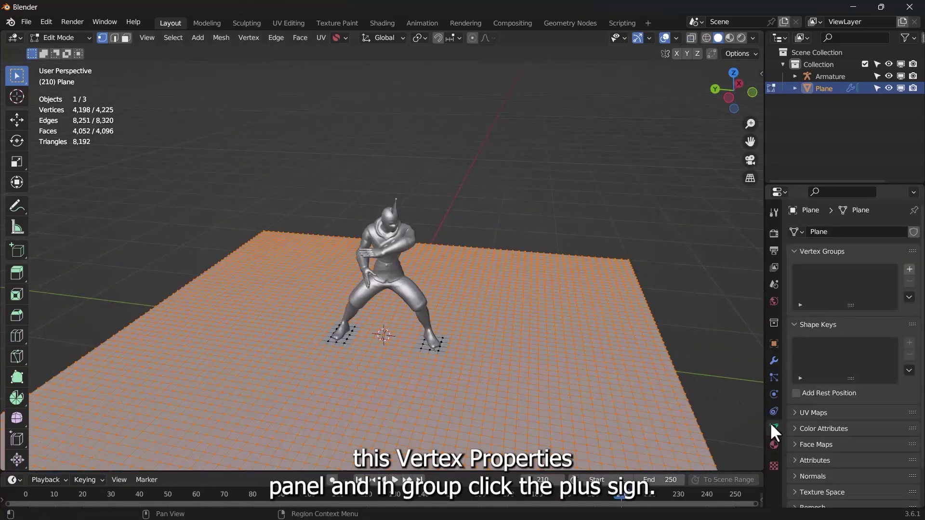
pyautogui.click(909, 269)
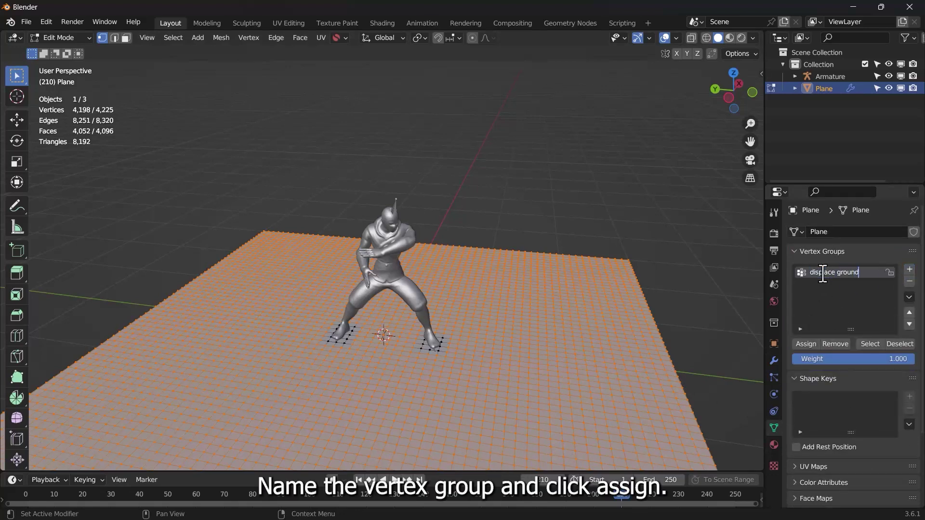
pyautogui.click(814, 342)
# Return to Object Mode and limit the Displace modifier to the "displace ground" vertex group.
pyautogui.press('Tab')
pyautogui.scroll(2, 464, 349)
pyautogui.click(773, 361)
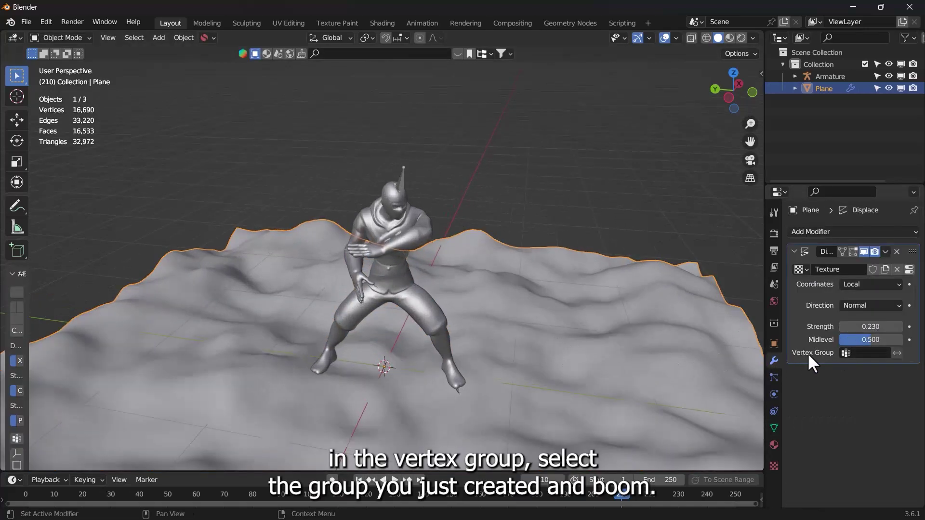
pyautogui.click(860, 353)
pyautogui.click(850, 373)
# Examine the ground around the character's feet from several angles.
pyautogui.scroll(3, 338, 391)
pyautogui.keyDown('shift'); pyautogui.moveTo(331, 392); pyautogui.dragTo(376, 318, button='middle'); pyautogui.keyUp('shift')
pyautogui.scroll(-1, 372, 308)
pyautogui.keyDown('shift'); pyautogui.moveTo(166, 314); pyautogui.dragTo(476, 317, button='middle'); pyautogui.keyUp('shift')
pyautogui.moveTo(872, 338); pyautogui.dragTo(904, 337)
pyautogui.scroll(-9, 575, 336)
pyautogui.moveTo(572, 336); pyautogui.dragTo(251, 326, button='middle')
pyautogui.scroll(4, 307, 322)
pyautogui.scroll(1, 308, 320)
pyautogui.keyDown('shift'); pyautogui.moveTo(309, 320); pyautogui.dragTo(408, 352, button='middle'); pyautogui.keyUp('shift')
pyautogui.scroll(-2, 408, 351)
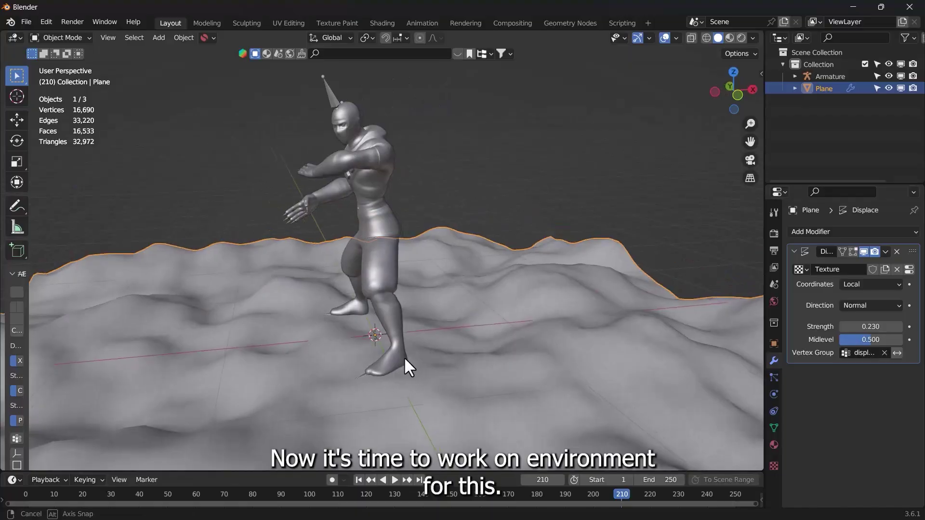
pyautogui.moveTo(403, 356); pyautogui.dragTo(496, 342, button='middle')
pyautogui.scroll(-3, 432, 330)
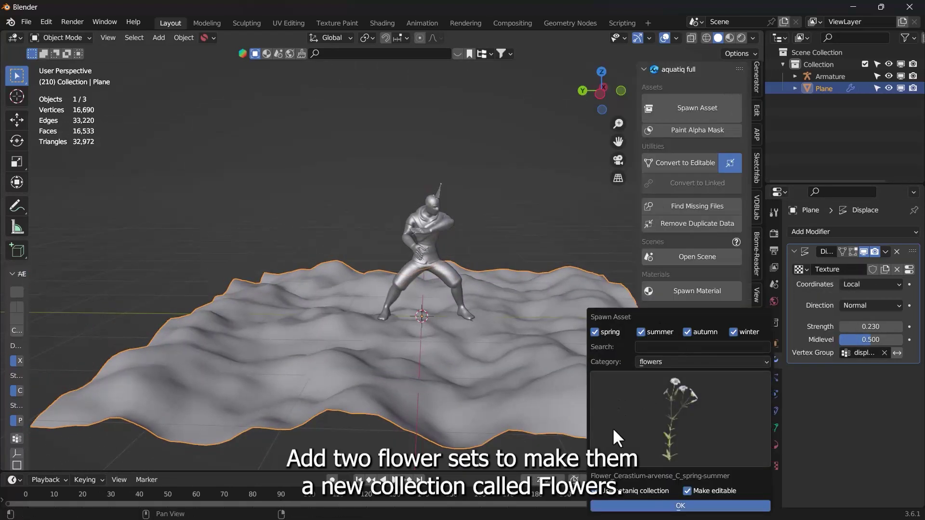
# Spawn two botaniq flower assets beside the ground plane and move both into a new collection named "Flowers".
pyautogui.click(680, 506)
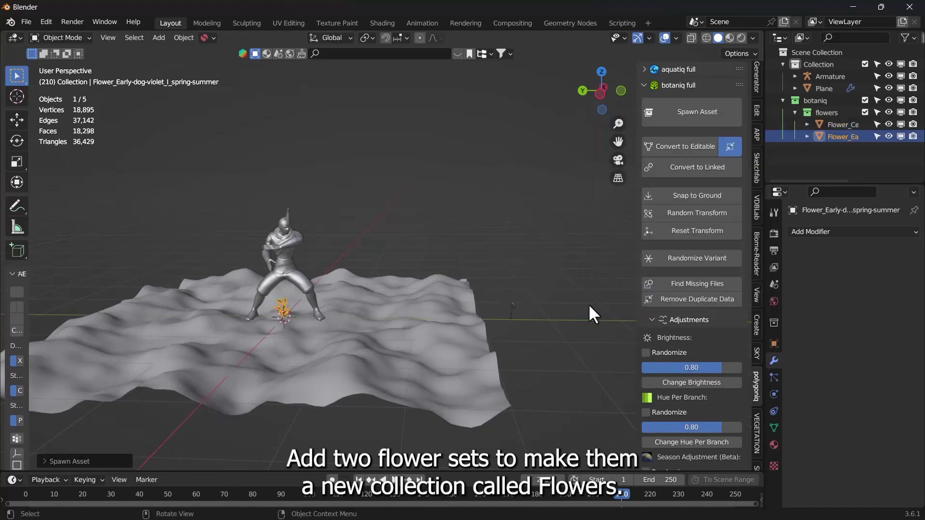
pyautogui.press('KP_Decimal')
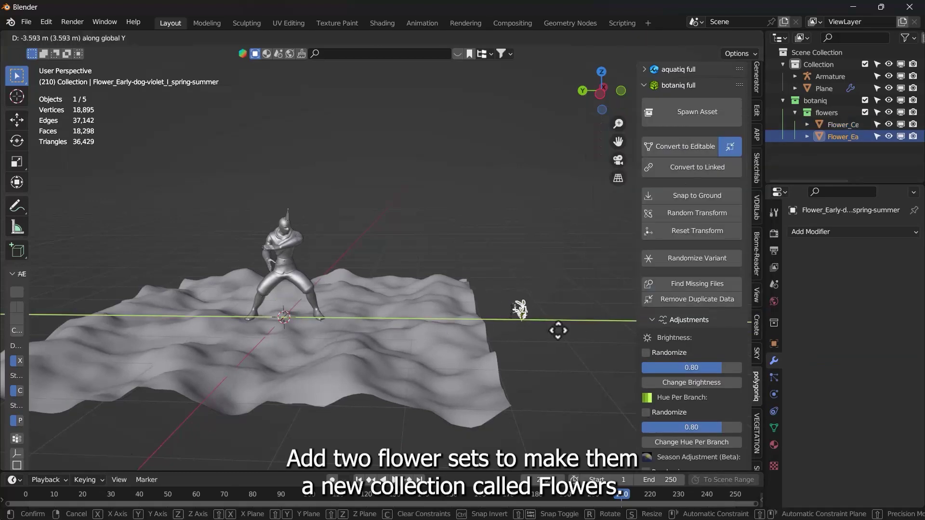
pyautogui.press('m')
pyautogui.click(386, 296)
pyautogui.write('Flowers')
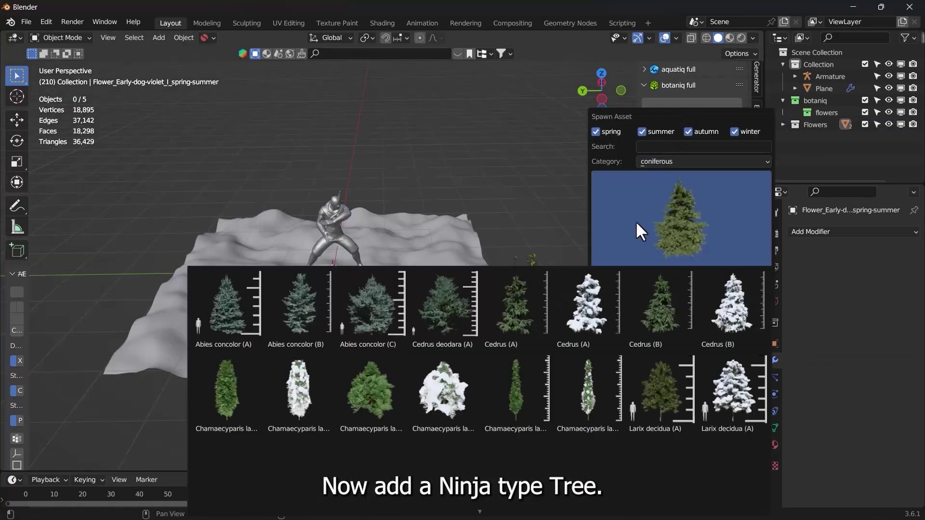
pyautogui.scroll(-10, 426, 303)
pyautogui.scroll(10, 426, 302)
pyautogui.click(301, 386)
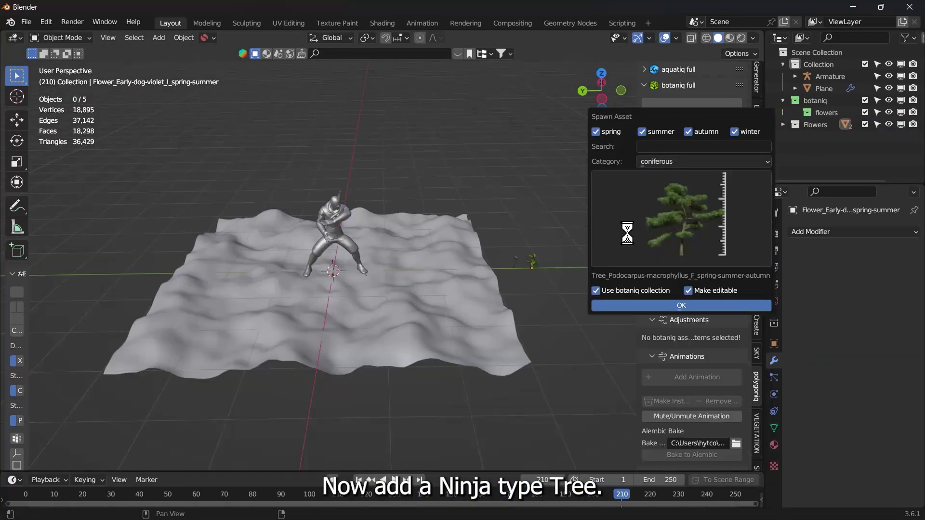
# Spawn the coniferous Tree_Podocarpus-macrophyllus_F asset and move it along X to stand behind the character.
pyautogui.click(680, 306)
pyautogui.press('g')
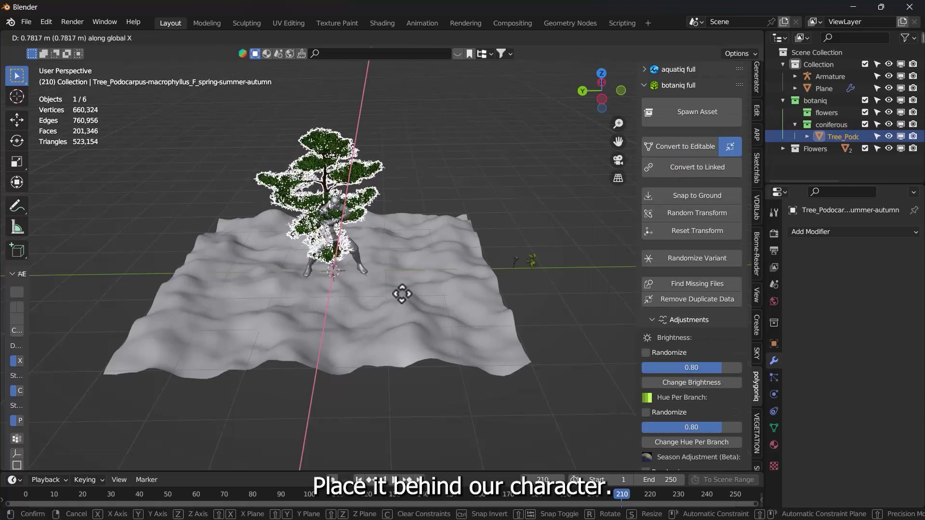
pyautogui.click(415, 250)
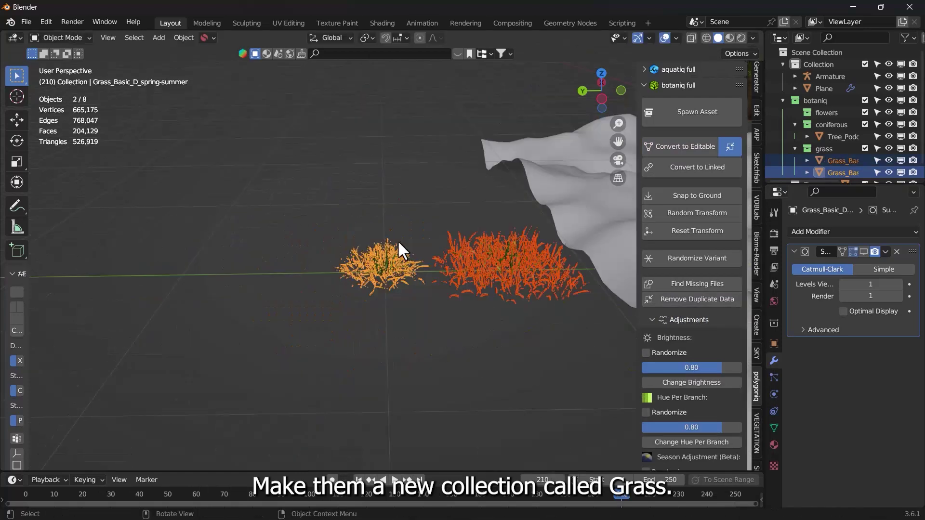
# Spawn two botaniq grass assets beside the ground plane and move both into a new collection named "Grass".
pyautogui.press('m')
pyautogui.click(397, 243)
pyautogui.write('Grass')
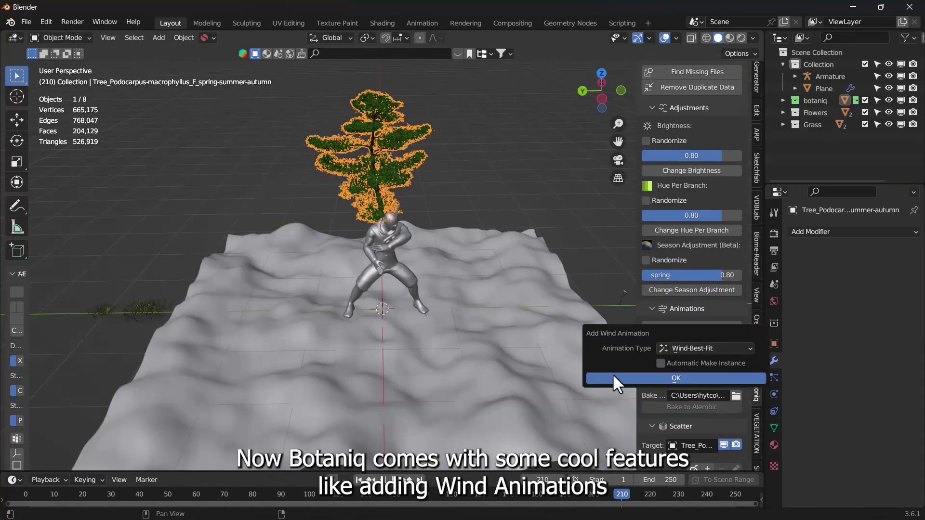
# Add the Wind-Best-Fit animation to the tree, the flowers and the grass.
pyautogui.click(612, 375)
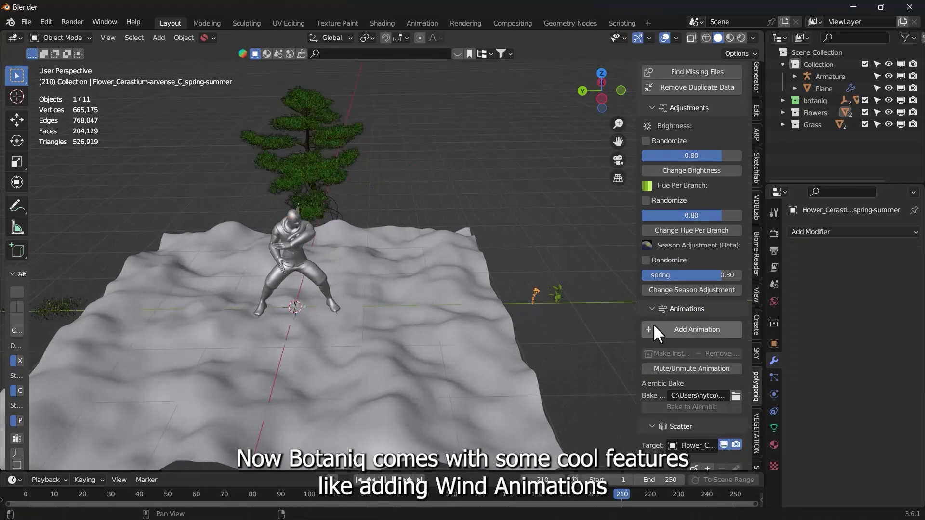
pyautogui.click(656, 332)
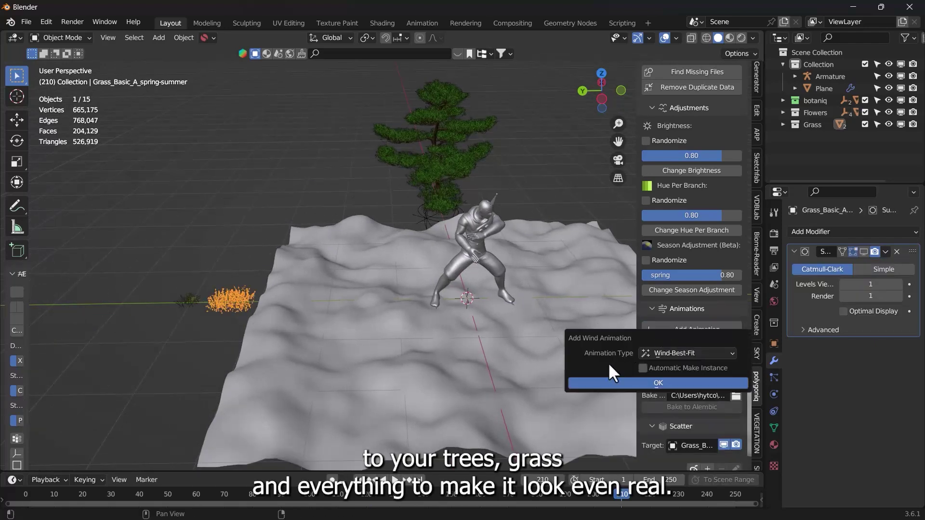
pyautogui.click(658, 383)
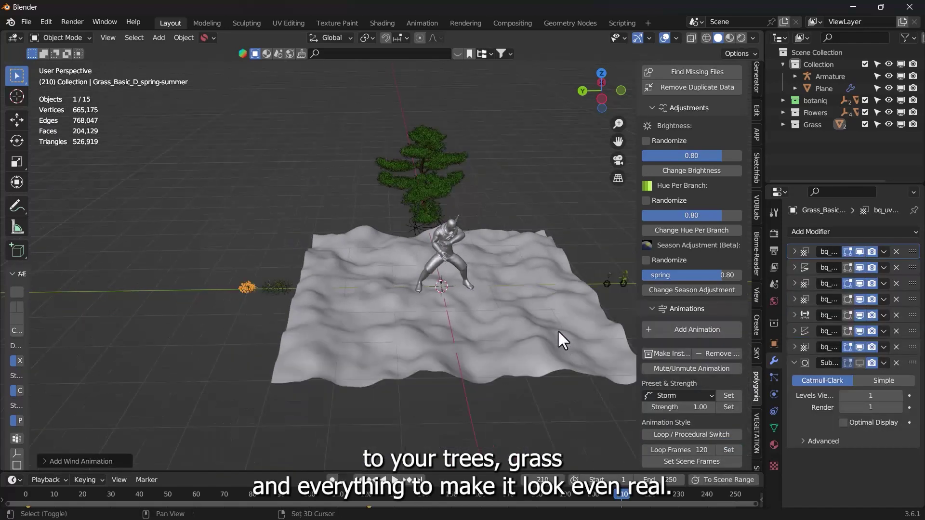
# Apply the Storm wind preset and a wind strength of 1.00.
pyautogui.click(659, 397)
pyautogui.click(670, 436)
pyautogui.click(728, 396)
pyautogui.click(727, 432)
pyautogui.click(728, 408)
pyautogui.click(723, 445)
# Play the animation to check the wind movement and return to the first frame.
pyautogui.moveTo(453, 326); pyautogui.dragTo(451, 296, button='middle')
pyautogui.press('space')
pyautogui.scroll(2, 450, 294)
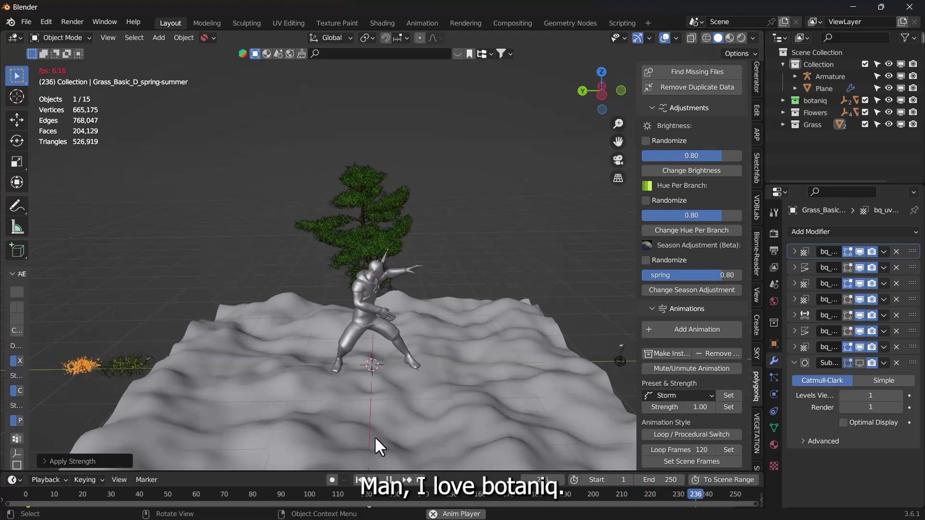
pyautogui.press('space')
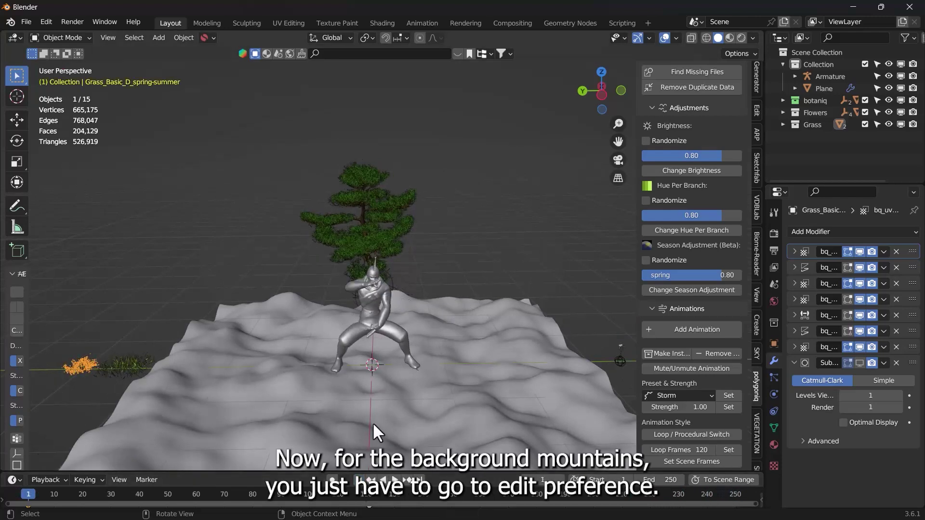
pyautogui.scroll(-5, 391, 337)
pyautogui.press('n')
pyautogui.hotkey('shift', 'Left')
# Search the add-on preferences for "lands" and make sure Add Mesh: A.N.T.Landscape is enabled.
pyautogui.click(46, 22)
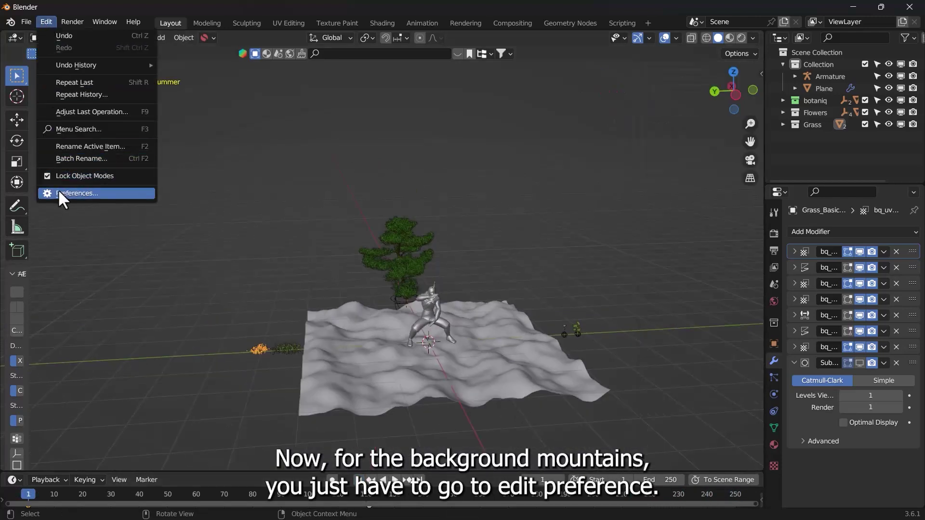
pyautogui.click(58, 193)
pyautogui.write('lands')
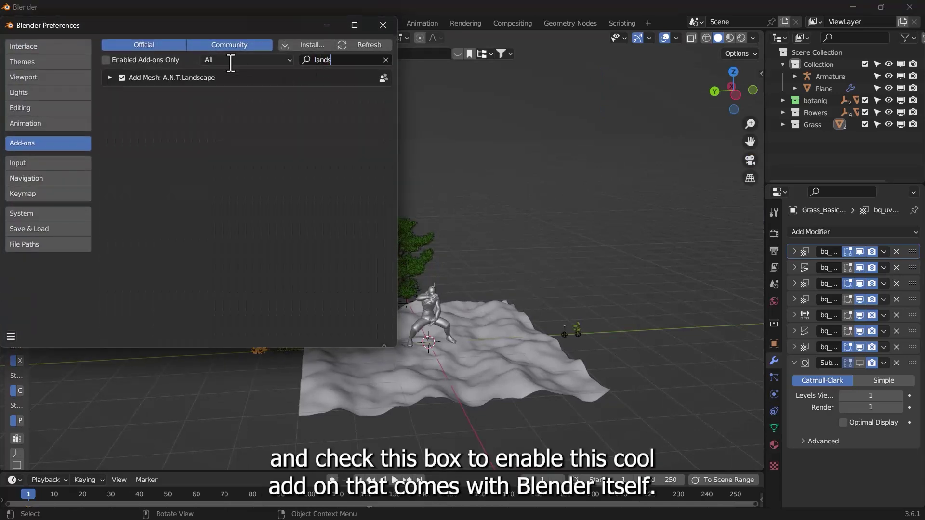
pyautogui.click(110, 77)
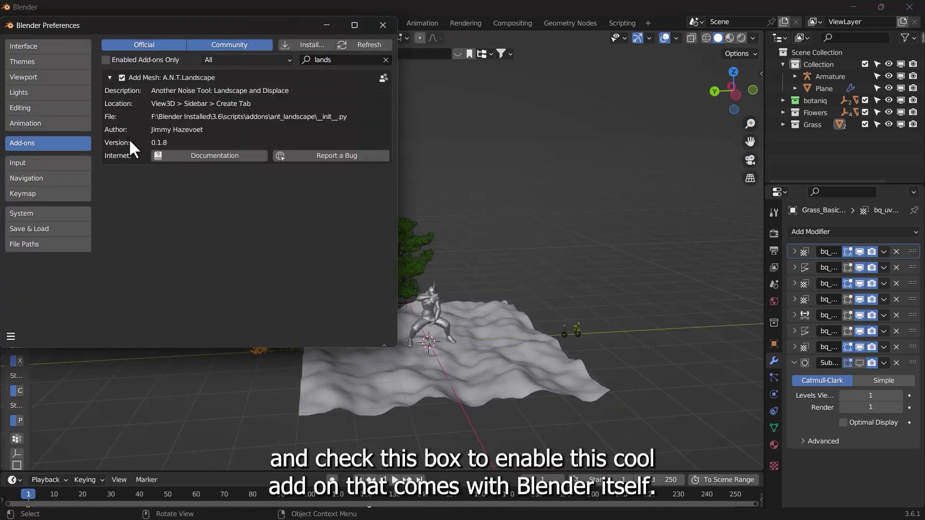
pyautogui.click(111, 77)
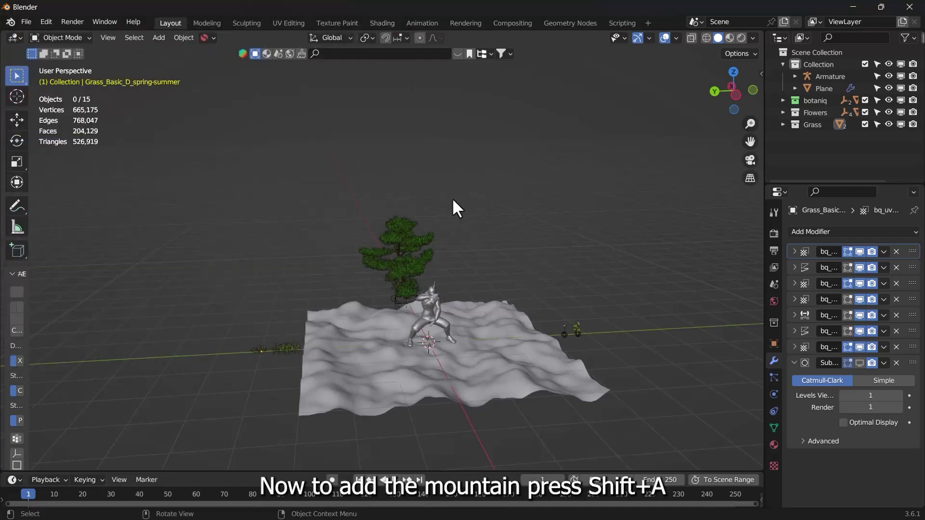
# Add a Landscape mesh to the scene for the background mountains.
pyautogui.moveTo(452, 197); pyautogui.dragTo(353, 191, button='middle')
pyautogui.hotkey('shift', 'a')
pyautogui.moveTo(288, 206)
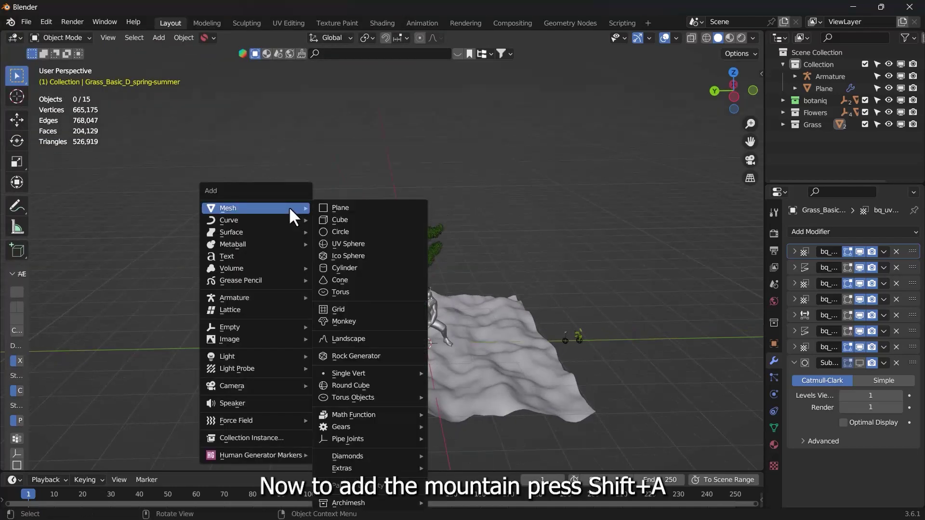
pyautogui.click(348, 339)
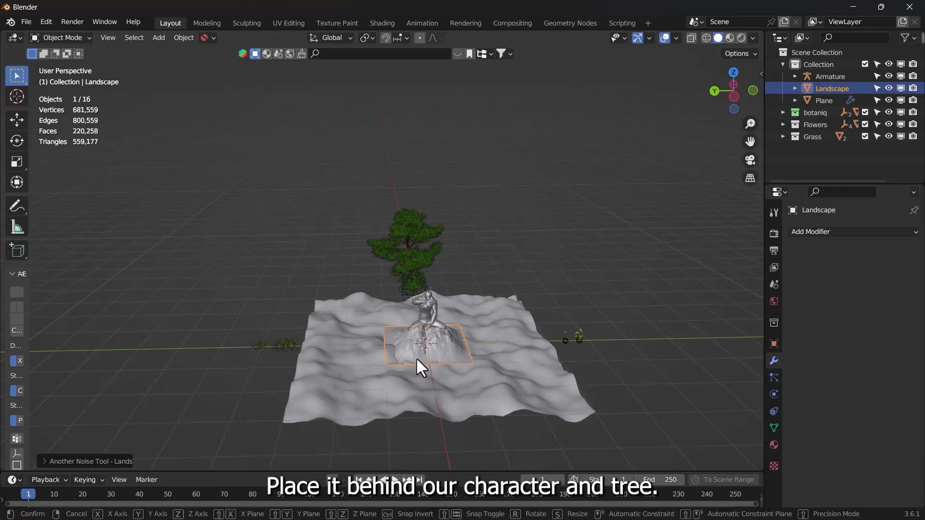
# Move the landscape along X behind the character and tree and scale it up about 3.6 times.
pyautogui.press('g')
pyautogui.press('x')
pyautogui.click(398, 304)
pyautogui.press('s')
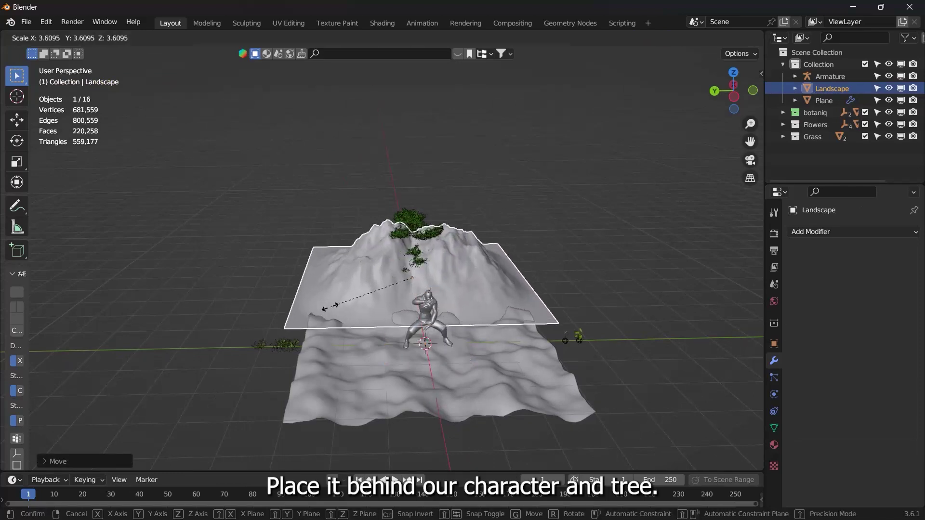
pyautogui.click(320, 368)
# Add a camera, look through it and place it close to the ground facing the character and tree.
pyautogui.moveTo(319, 368); pyautogui.dragTo(255, 239, button='middle')
pyautogui.hotkey('shift', 'a')
pyautogui.moveTo(258, 414)
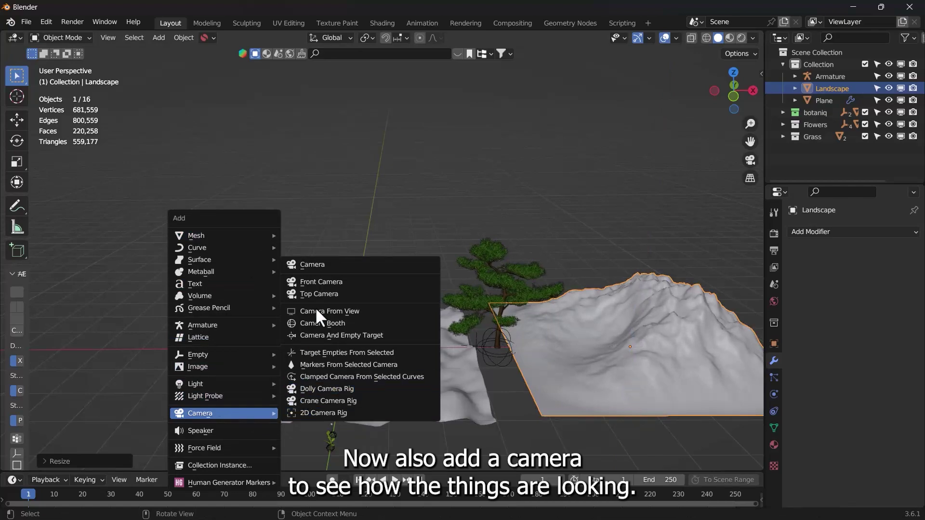
pyautogui.click(319, 264)
pyautogui.press('KP_0')
pyautogui.hotkey('shift', '`')
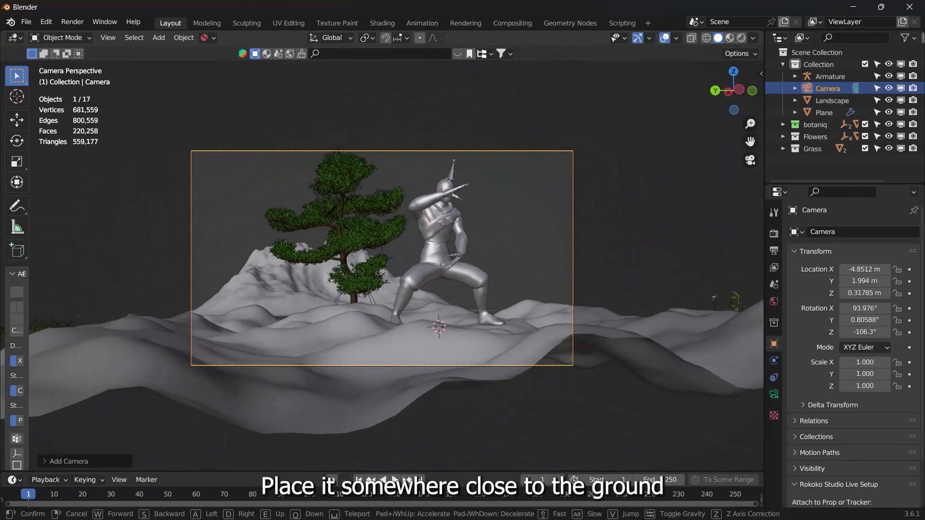
pyautogui.press('Return')
# Set the camera's focal length to 15 mm.
pyautogui.click(773, 394)
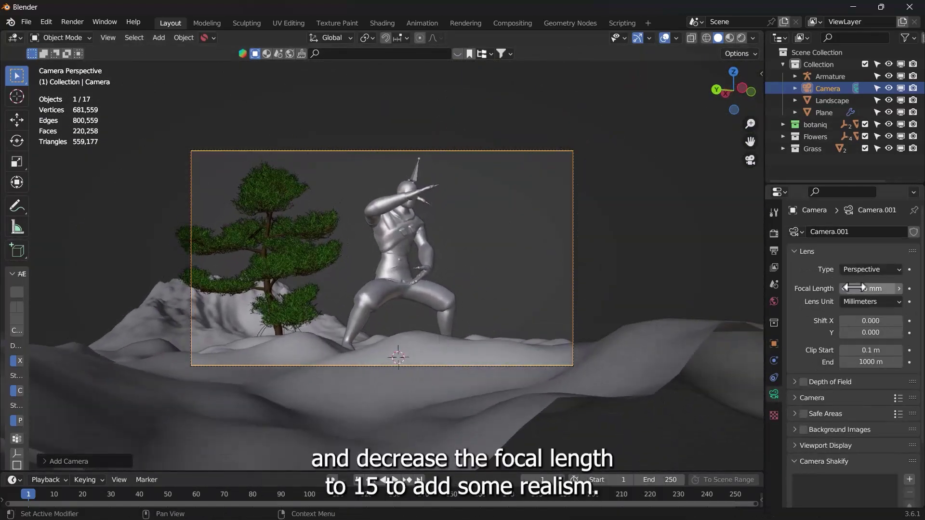
pyautogui.write('15')
pyautogui.press('Return')
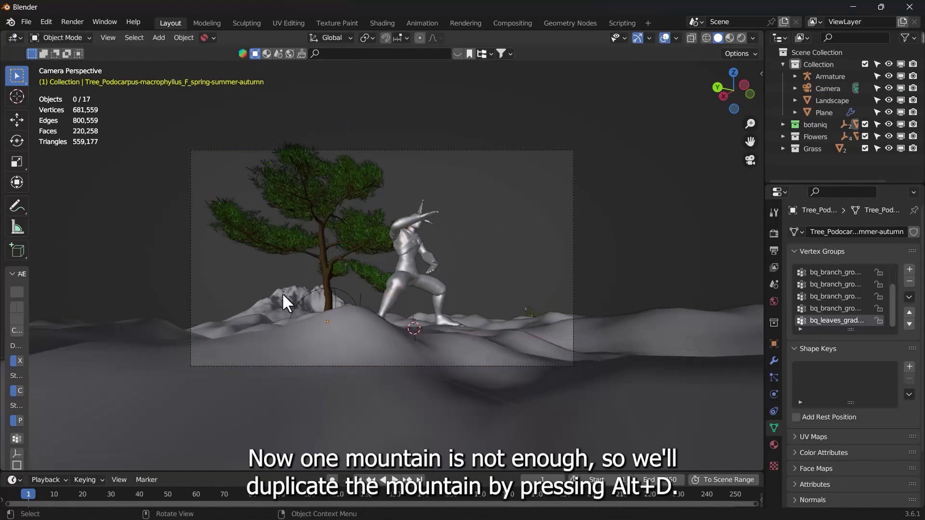
# Make two linked duplicates of the landscape and place them beside it on the positive Y side of the scene.
pyautogui.click(282, 299)
pyautogui.scroll(-2, 429, 277)
pyautogui.moveTo(429, 276); pyautogui.dragTo(413, 367, button='middle')
pyautogui.scroll(-6, 412, 367)
pyautogui.hotkey('alt', 'd')
pyautogui.click(295, 366)
pyautogui.hotkey('alt', 'd')
pyautogui.hotkey('shift', 'z')
pyautogui.click(214, 427)
# Make two more linked duplicates of the landscape and place them on the negative Y side of the scene.
pyautogui.hotkey('alt', 'd')
pyautogui.hotkey('shift', 'z')
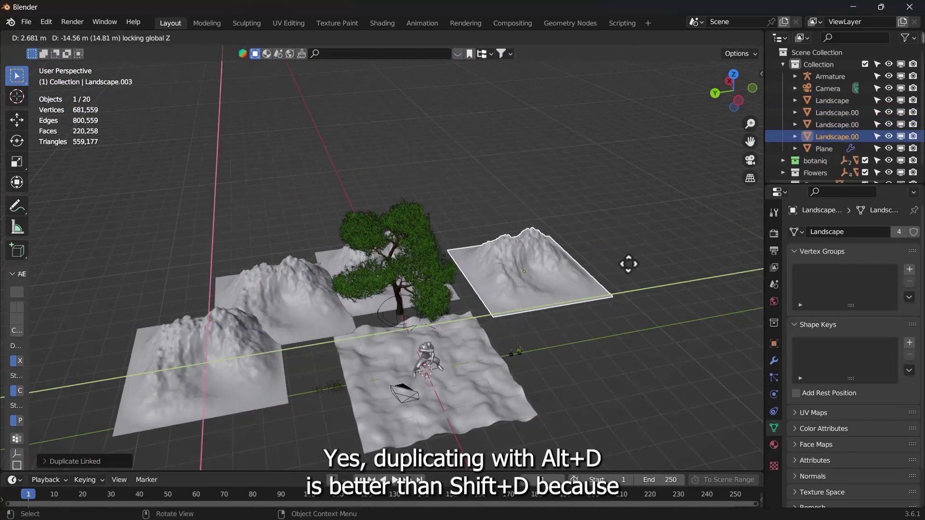
pyautogui.click(596, 268)
pyautogui.hotkey('alt', 'd')
pyautogui.hotkey('shift', 'z')
pyautogui.click(598, 318)
# Rotate the two duplicated mountains on the positive Y side around the Z axis to vary their orientation.
pyautogui.click(193, 363)
pyautogui.press('r')
pyautogui.press('z')
pyautogui.click(269, 333)
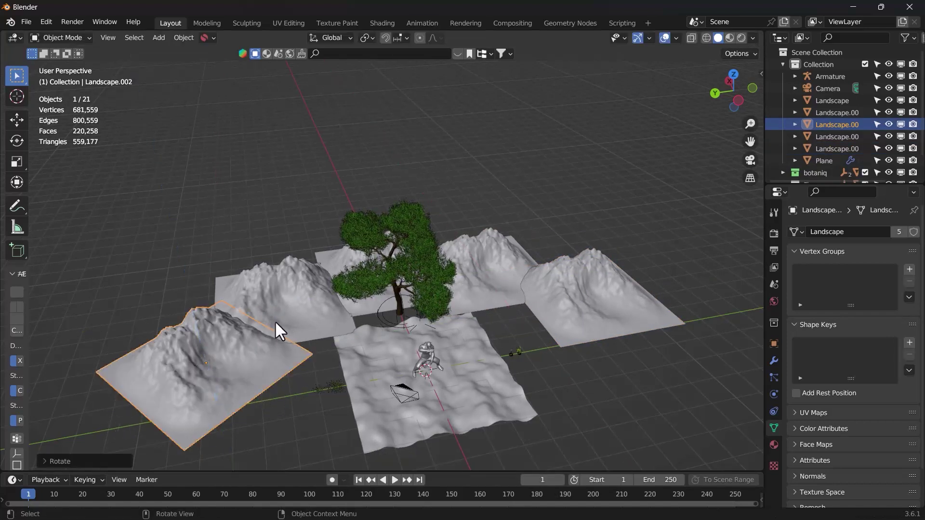
pyautogui.click(324, 324)
pyautogui.press('r')
pyautogui.press('z')
pyautogui.click(356, 295)
# Rotate the two duplicated mountains on the negative Y side around the Z axis to vary their orientation.
pyautogui.click(488, 276)
pyautogui.press('r')
pyautogui.press('z')
pyautogui.click(477, 307)
pyautogui.click(597, 309)
pyautogui.press('r')
pyautogui.press('z')
pyautogui.click(570, 317)
# In the camera view, stretch the outermost mountain on the negative Y side taller along the Z axis.
pyautogui.press('KP_0')
pyautogui.scroll(4, 463, 305)
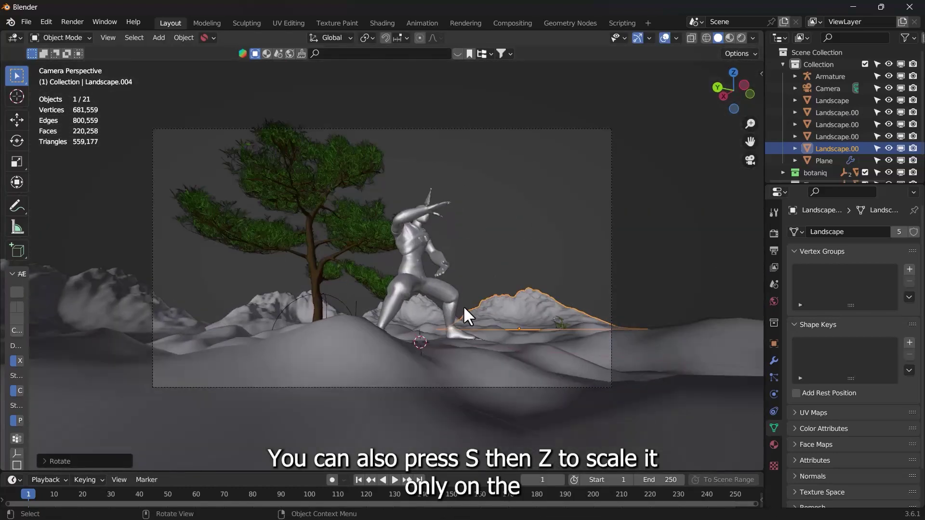
pyautogui.press('s')
pyautogui.press('z')
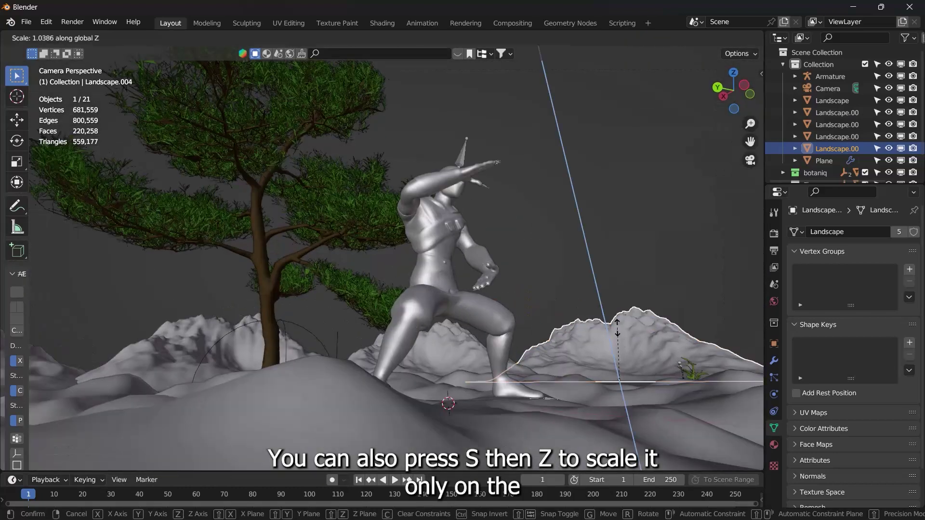
pyautogui.click(516, 329)
# Stretch the original mountain behind the tree taller along the Z axis.
pyautogui.click(210, 342)
pyautogui.click(210, 342)
pyautogui.press('s')
pyautogui.press('z')
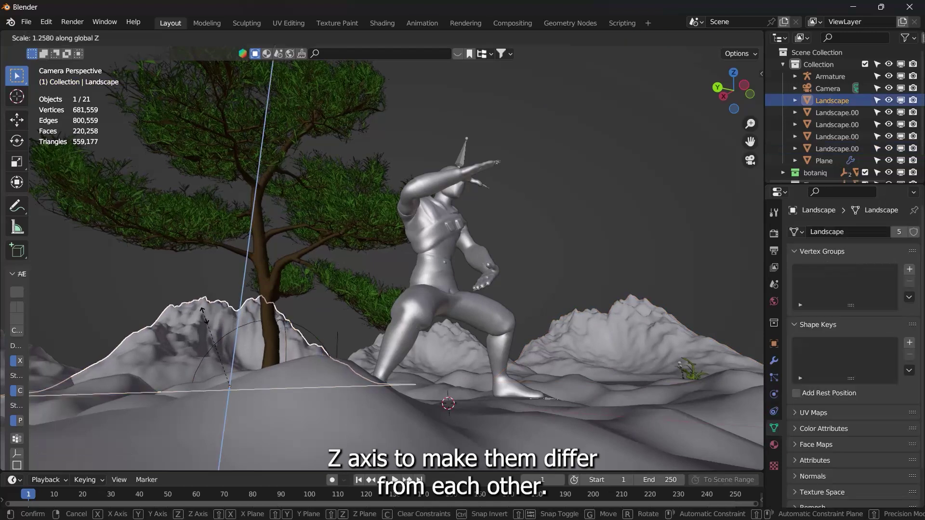
pyautogui.click(357, 324)
pyautogui.scroll(-1, 357, 324)
pyautogui.scroll(-2, 641, 306)
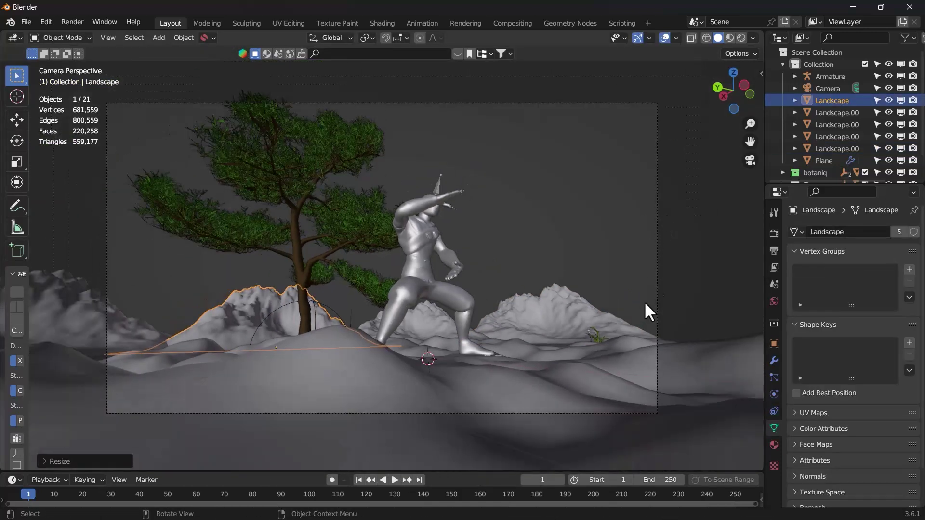
# Select the camera and insert a keyframe for it at frame 1.
pyautogui.click(656, 227)
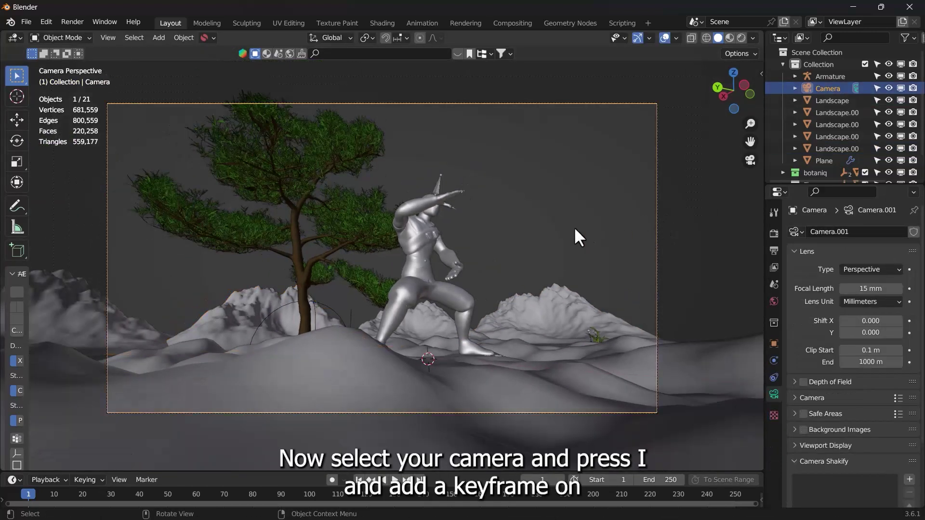
pyautogui.press('i')
pyautogui.click(570, 276)
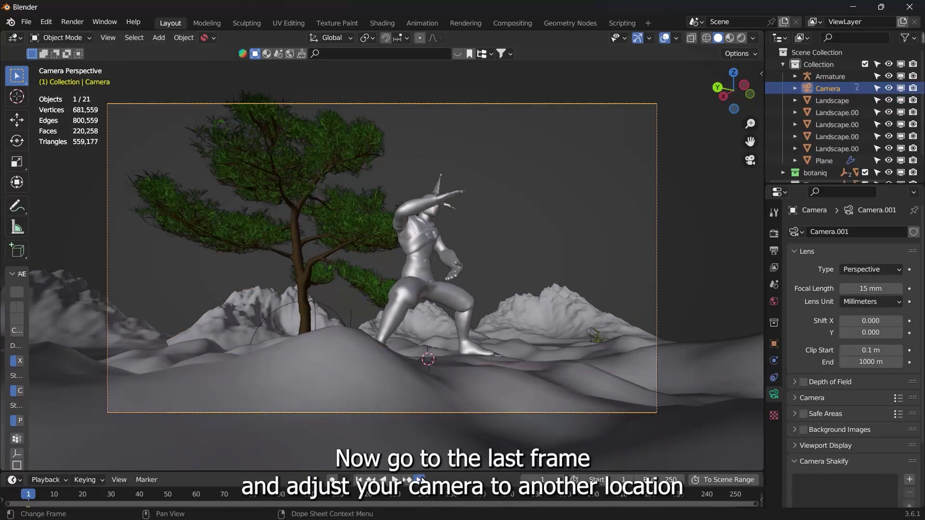
# At the last frame, 250, move the camera to a different viewpoint and insert a second camera keyframe.
pyautogui.click(420, 480)
pyautogui.hotkey('shift', '`')
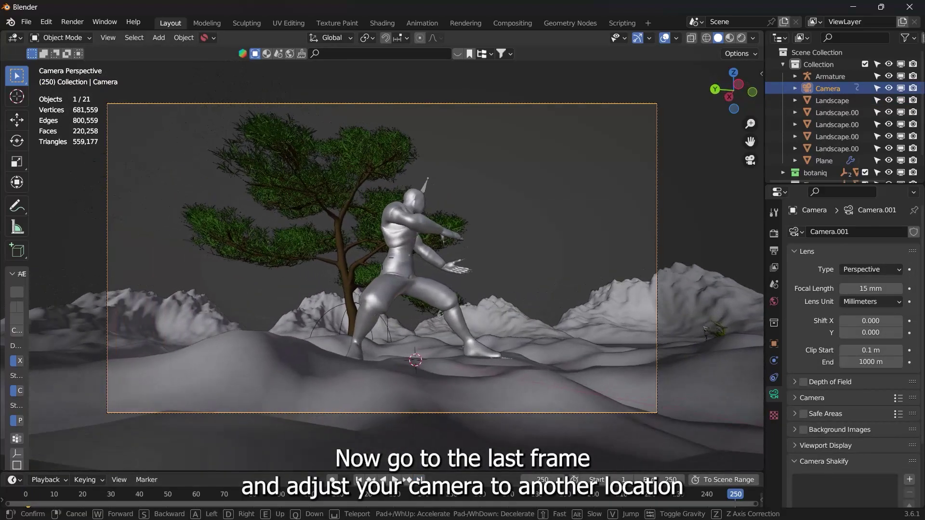
pyautogui.press('s')
pyautogui.press('i')
pyautogui.click(449, 350)
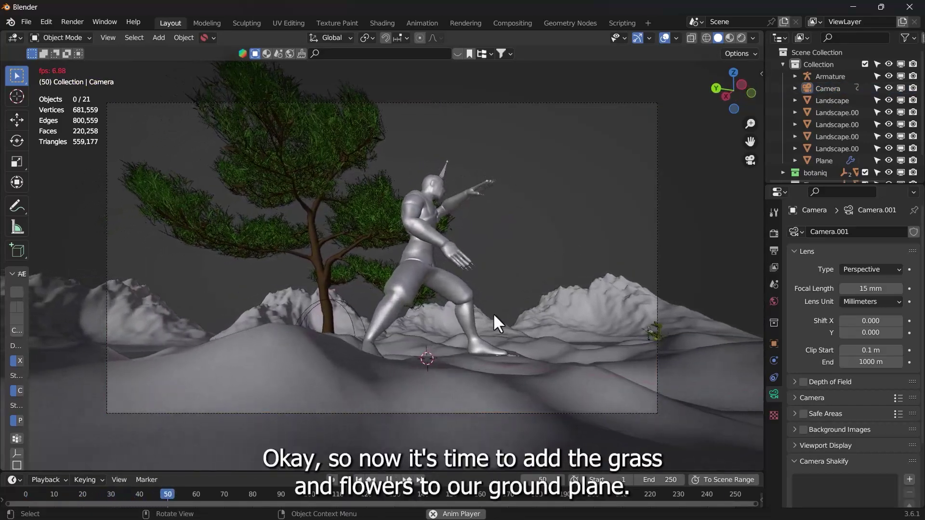
# Stop playback, return to the first frame and add a new particle system to the ground plane.
pyautogui.press('space')
pyautogui.hotkey('shift', 'Left')
pyautogui.press('KP_0')
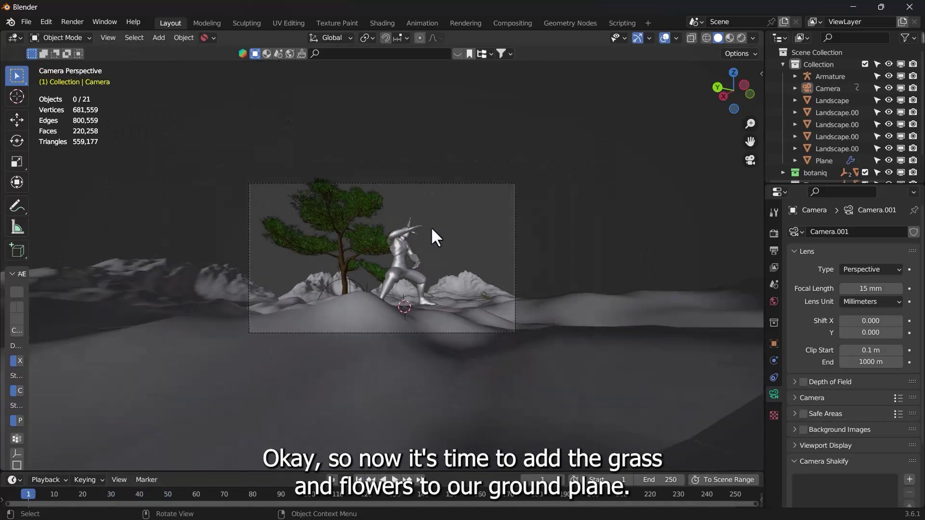
pyautogui.scroll(-10, 447, 264)
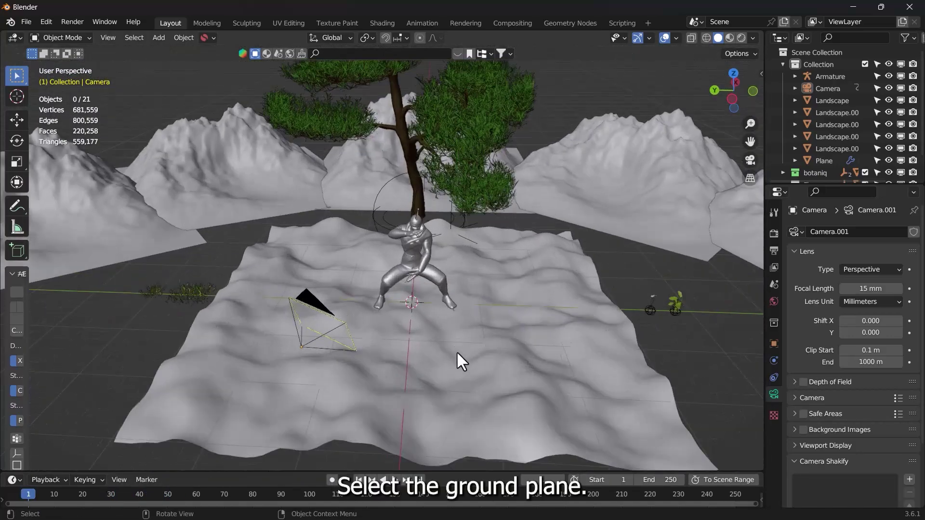
pyautogui.click(458, 354)
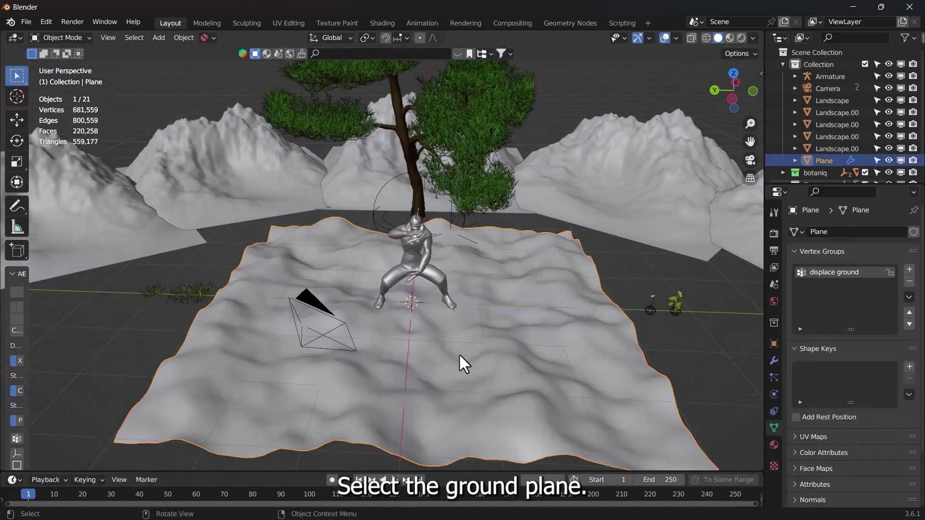
pyautogui.click(773, 377)
pyautogui.click(914, 233)
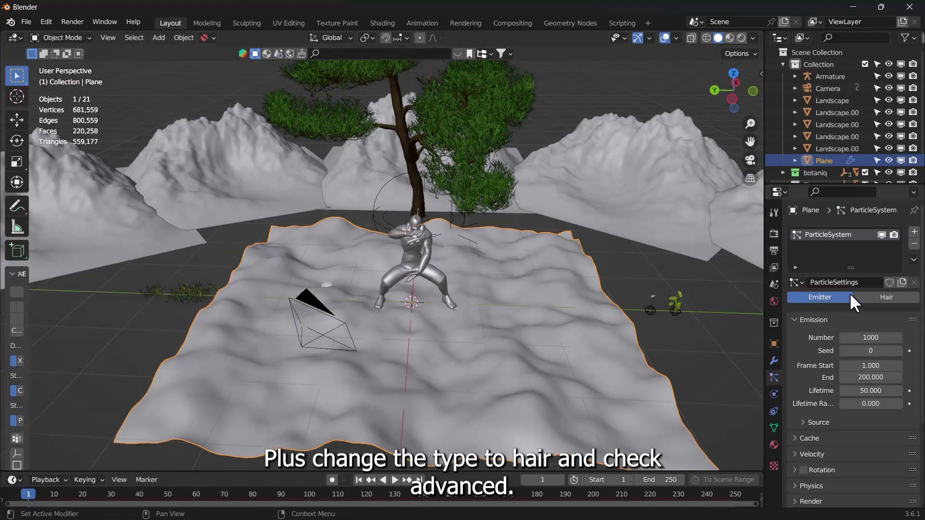
# Set the ground's new particle system to Hair and enable its Advanced and Rotation options.
pyautogui.click(874, 295)
pyautogui.click(861, 312)
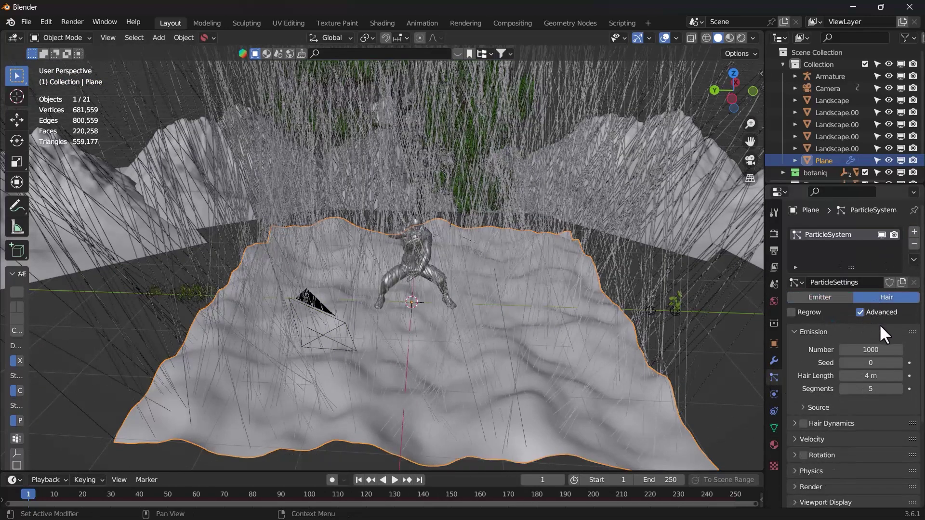
pyautogui.scroll(-3, 880, 324)
pyautogui.click(795, 397)
pyautogui.moveTo(863, 427); pyautogui.dragTo(901, 458)
pyautogui.click(794, 397)
pyautogui.scroll(-3, 803, 386)
# Render the ground's hair particles as a Collection, using the Grass collection as the instance.
pyautogui.click(811, 372)
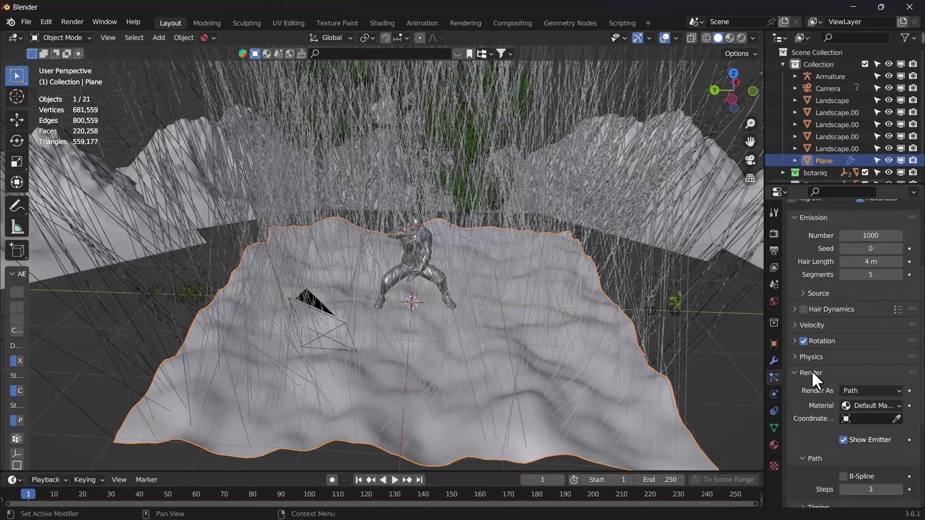
pyautogui.click(851, 390)
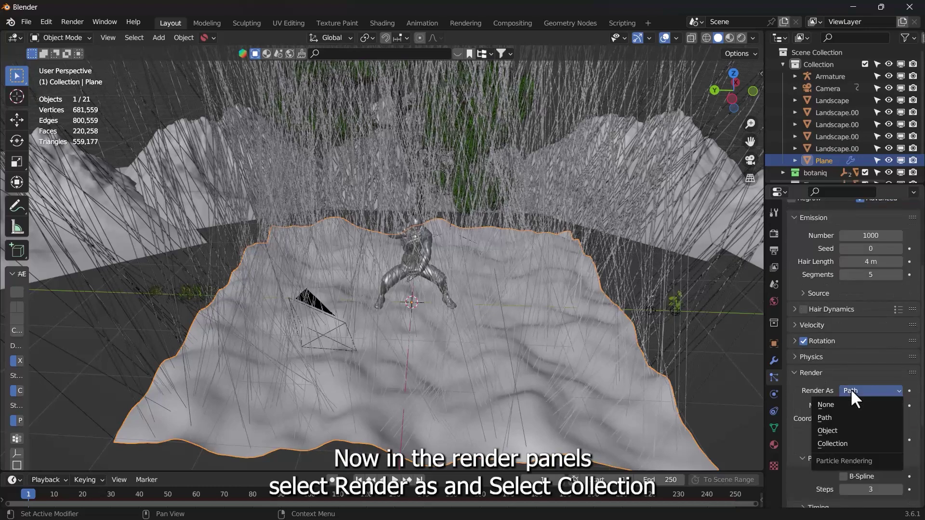
pyautogui.click(828, 442)
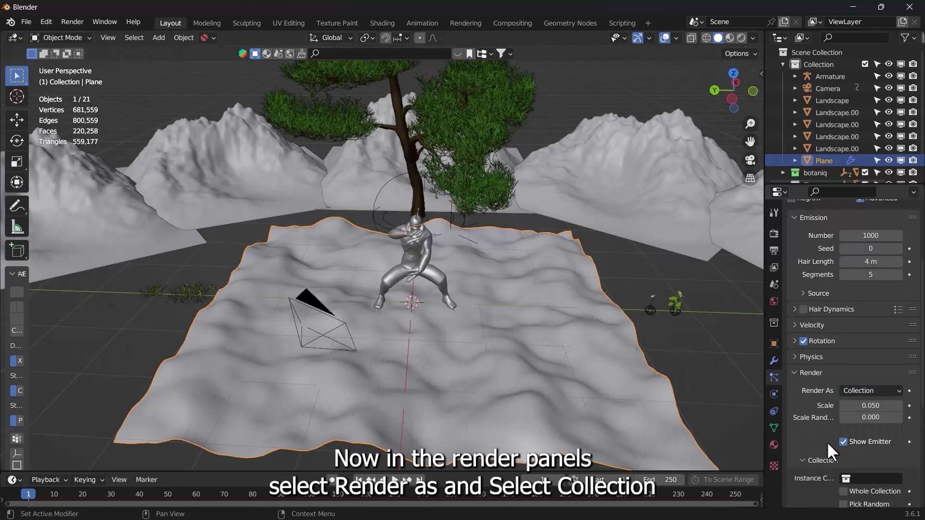
pyautogui.click(861, 478)
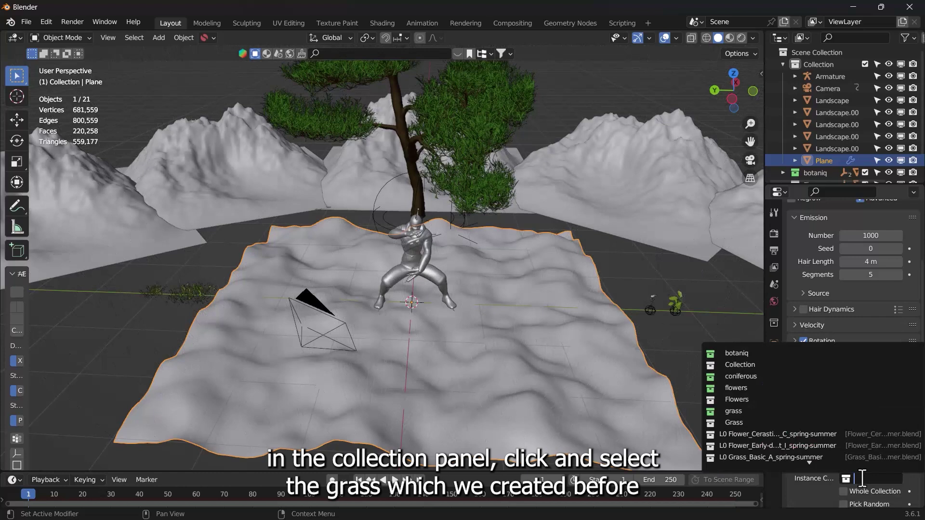
pyautogui.click(737, 423)
# Rename the particle system to Grass and set its render scale to 0.1.
pyautogui.scroll(5, 863, 424)
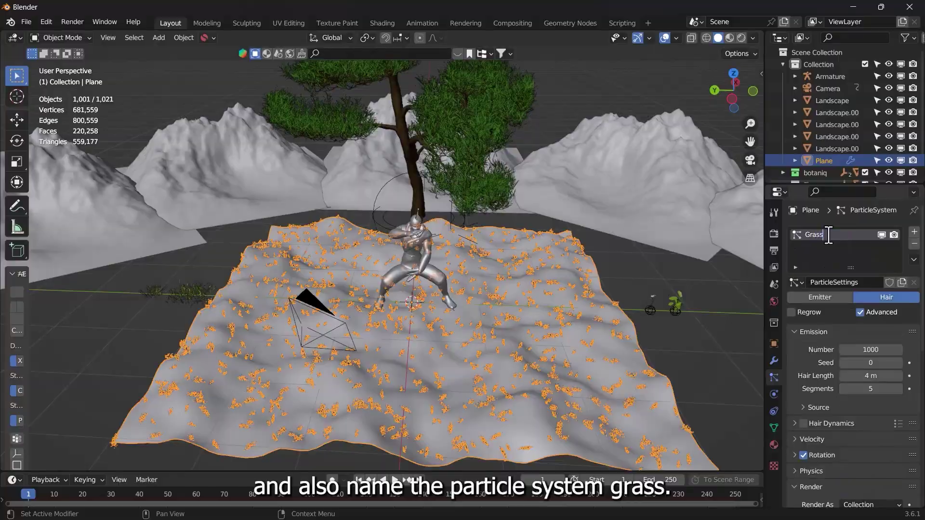
pyautogui.press('Return')
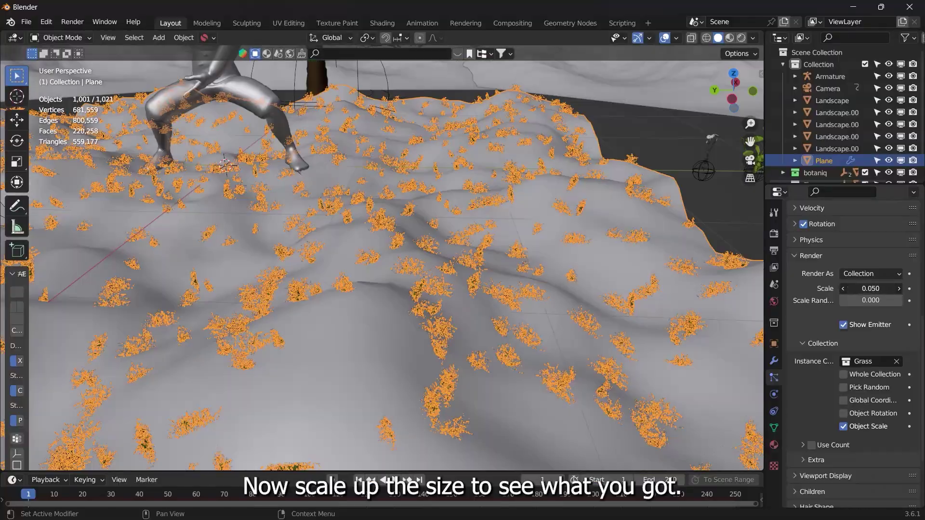
pyautogui.moveTo(871, 288)
pyautogui.mouseDown()
pyautogui.moveTo(911, 288)
pyautogui.moveTo(871, 288)
pyautogui.mouseUp()
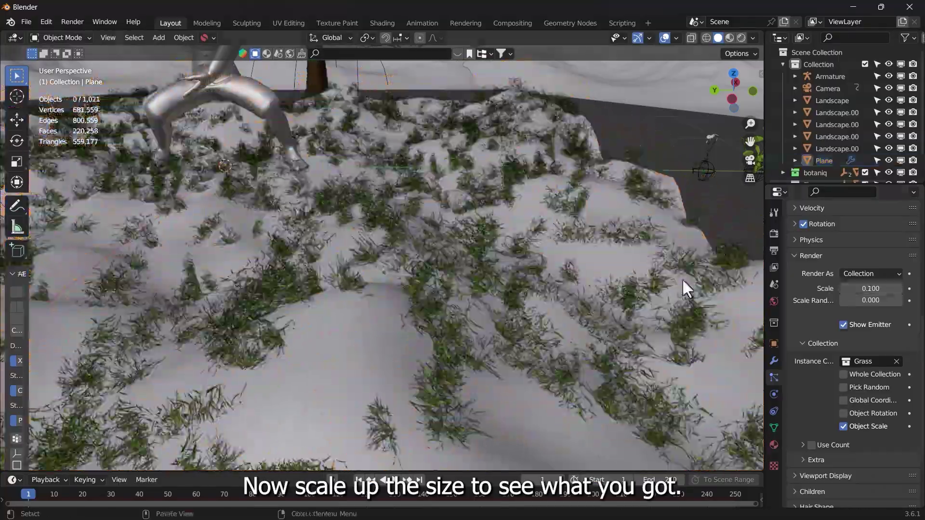
pyautogui.moveTo(682, 278); pyautogui.dragTo(664, 269, button='middle')
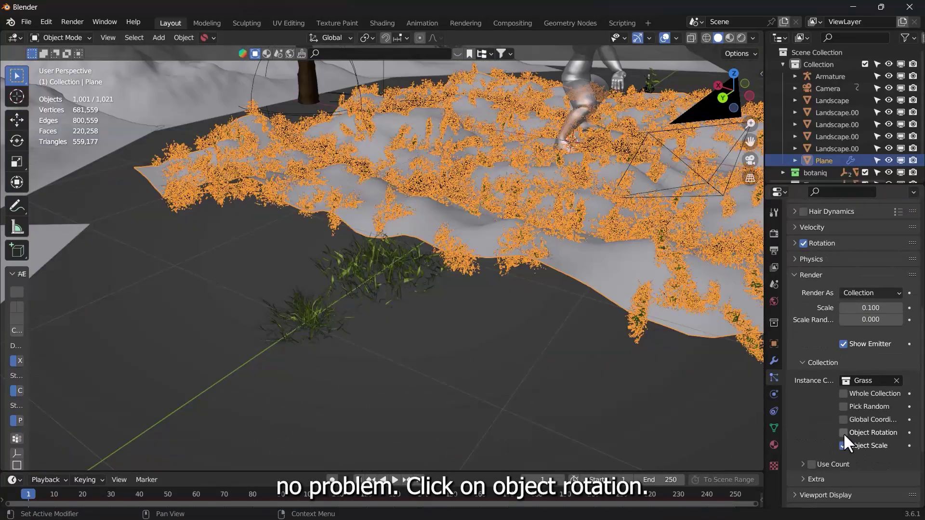
# Enable Object Rotation for the grass instances and rotate both source grass clumps 90° around the Y axis.
pyautogui.click(843, 432)
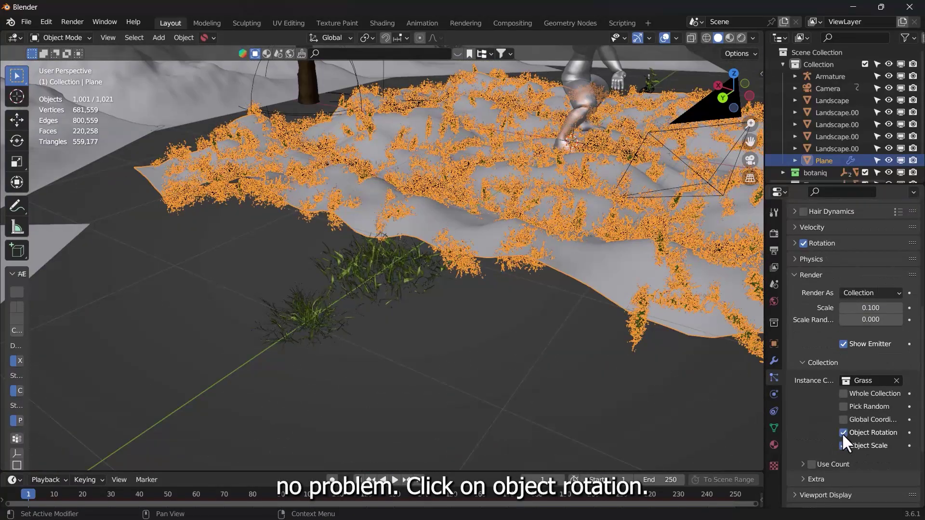
pyautogui.click(674, 392)
pyautogui.click(402, 294)
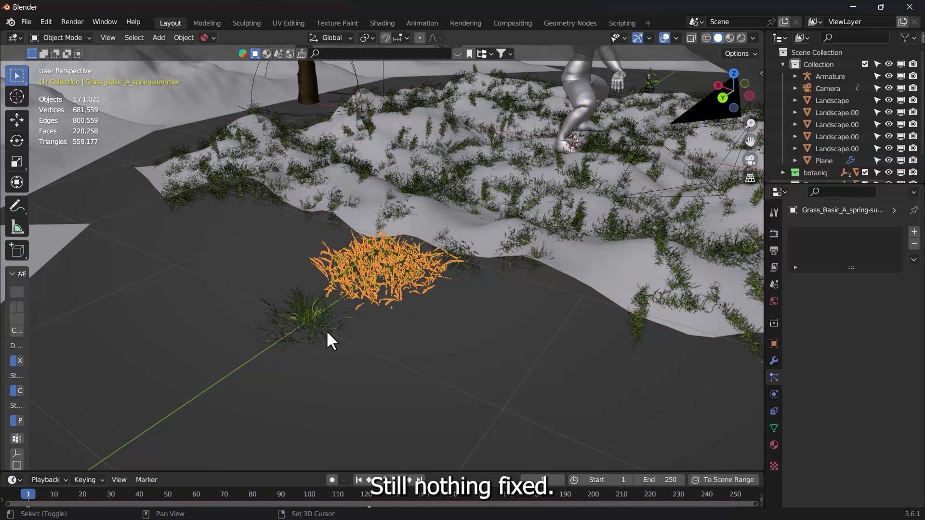
pyautogui.keyDown('shift'); pyautogui.click(340, 328); pyautogui.keyUp('shift')
pyautogui.write('ry90')
pyautogui.press('Return')
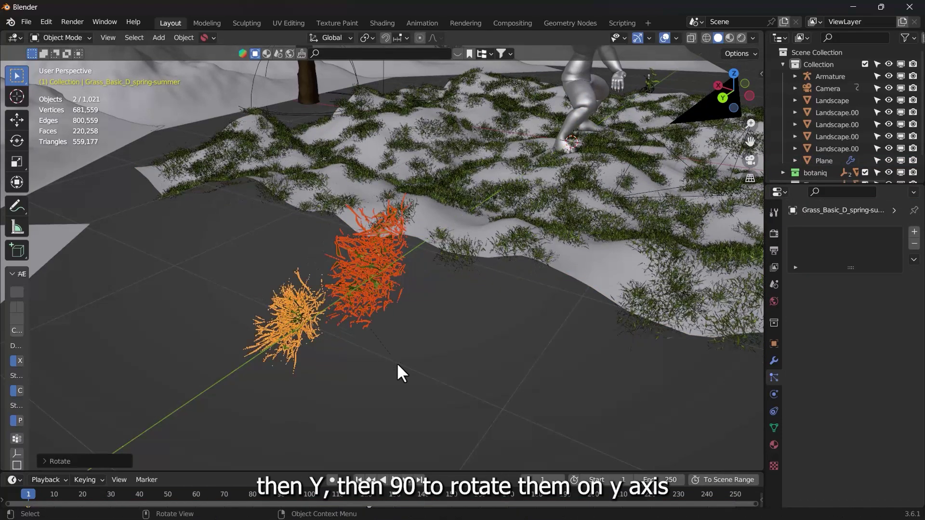
pyautogui.click(466, 376)
pyautogui.moveTo(465, 376); pyautogui.dragTo(423, 353, button='middle')
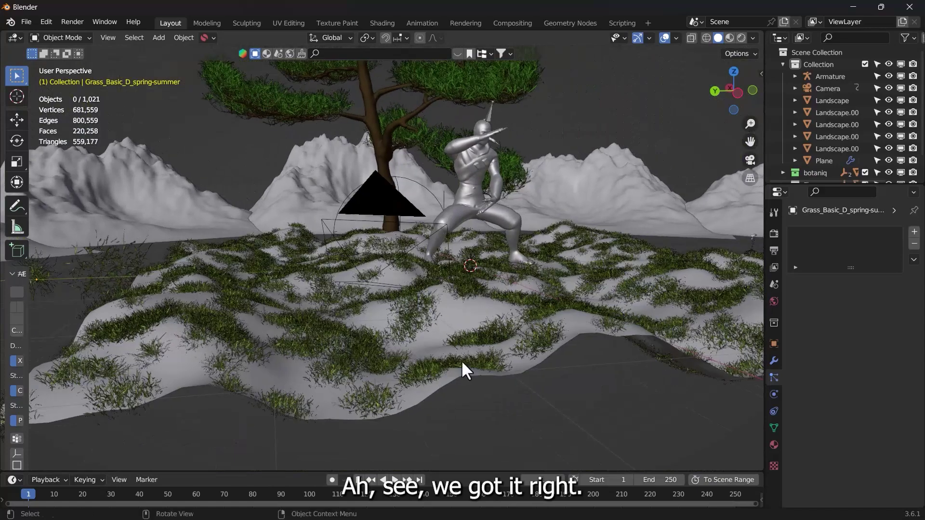
# Thicken the ground's grass with Interpolated children, setting the render amount to 10.
pyautogui.click(481, 373)
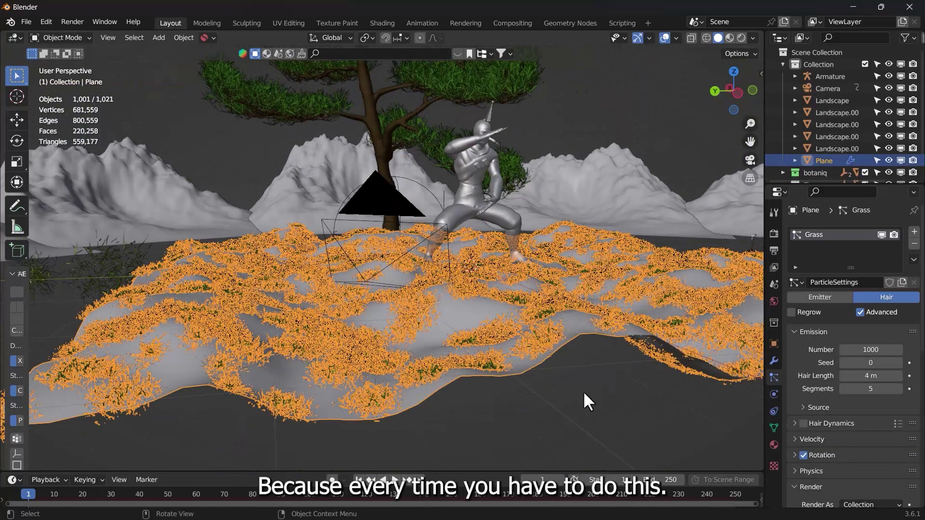
pyautogui.scroll(-7, 898, 451)
pyautogui.scroll(-8, 881, 458)
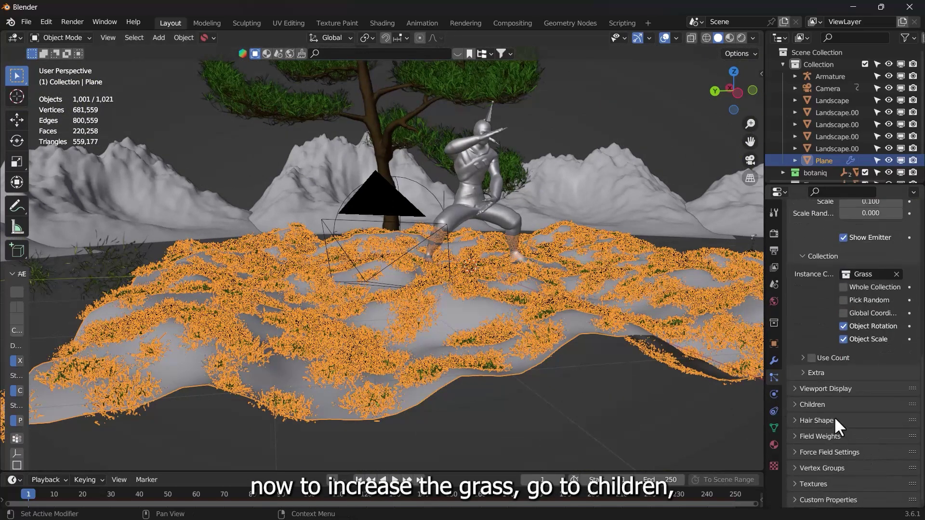
pyautogui.click(826, 405)
pyautogui.click(880, 420)
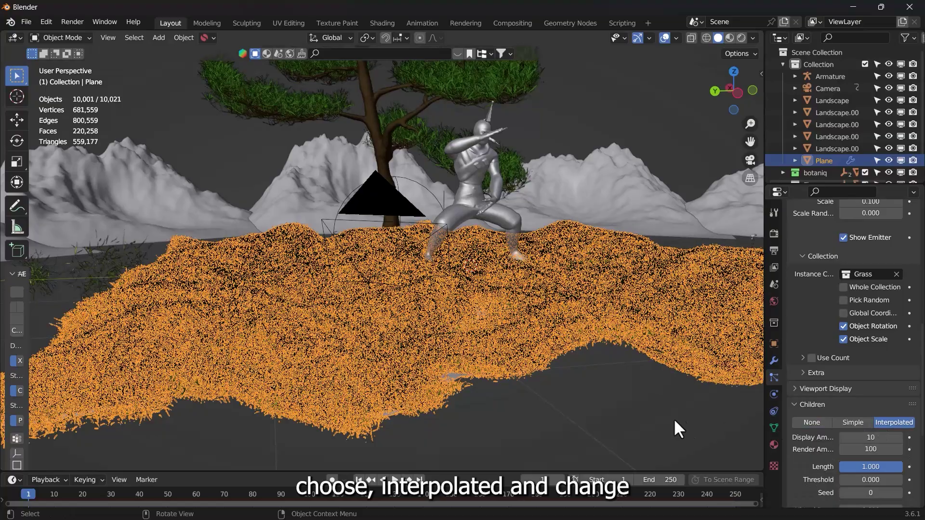
pyautogui.click(673, 419)
pyautogui.scroll(5, 667, 414)
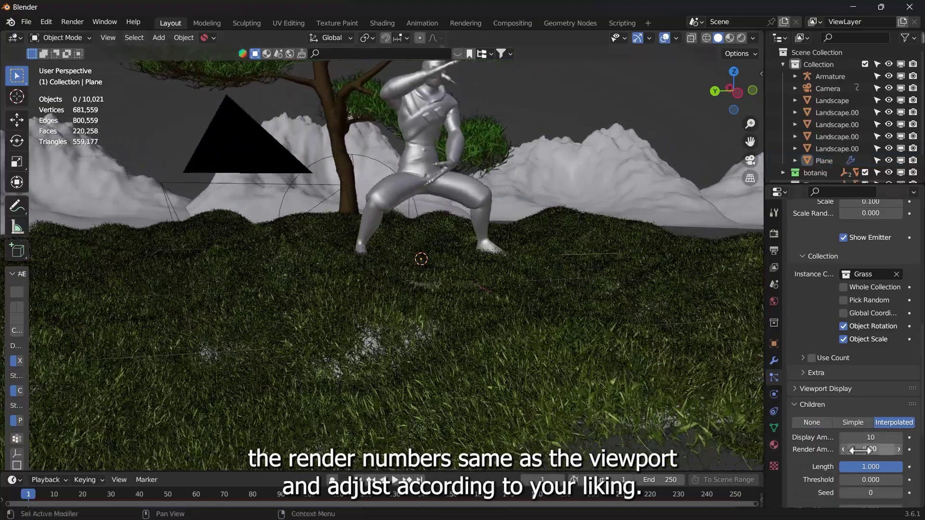
pyautogui.press('Return')
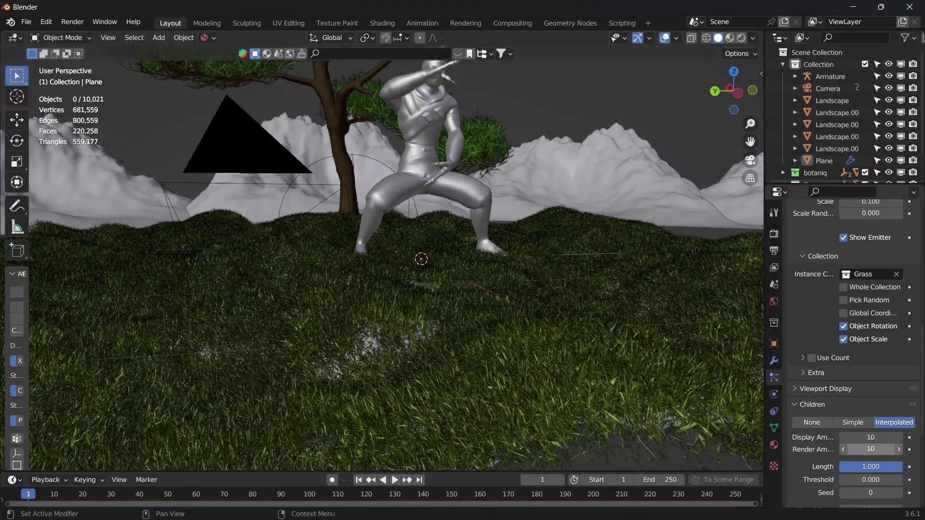
# Set the grass particles' scale randomness to 0.75 and their children seed to 13.
pyautogui.scroll(5, 870, 385)
pyautogui.moveTo(860, 310); pyautogui.dragTo(921, 310)
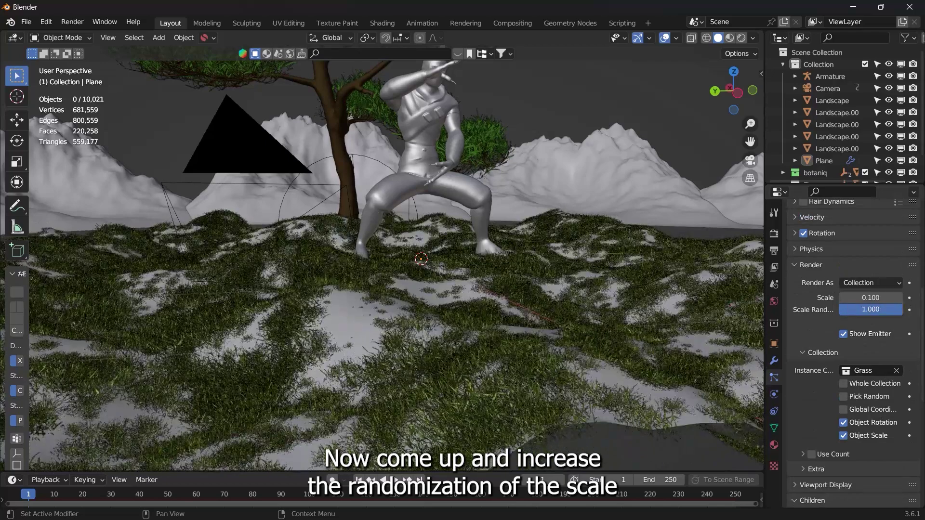
pyautogui.write('0.75')
pyautogui.press('Return')
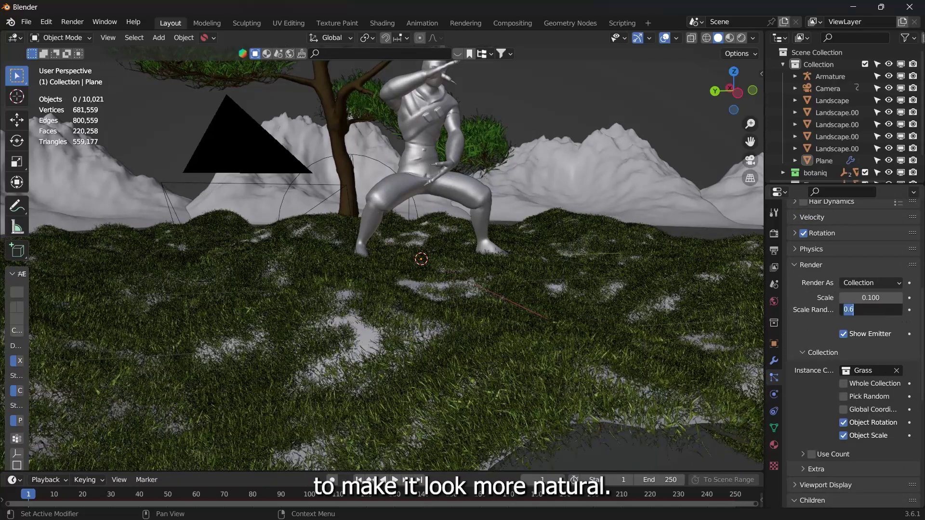
pyautogui.scroll(-10, 874, 357)
pyautogui.moveTo(871, 396); pyautogui.dragTo(897, 396)
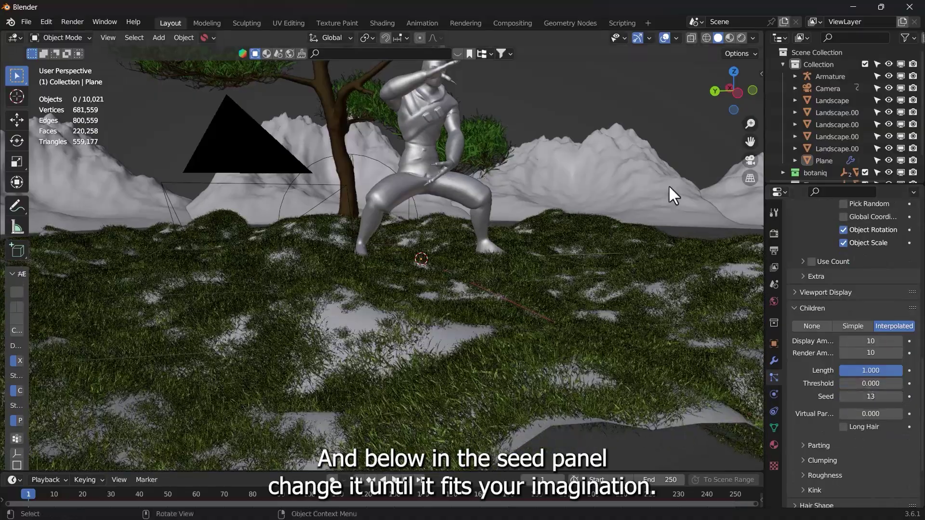
# Play the animation through the camera view to review the grass-covered ground.
pyautogui.press('KP_0')
pyautogui.press('Home')
pyautogui.press('space')
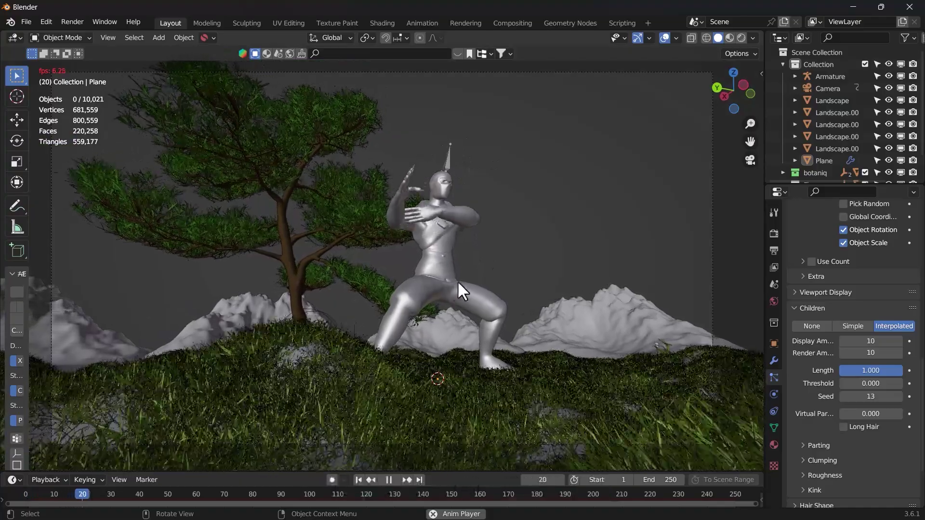
pyautogui.press('space')
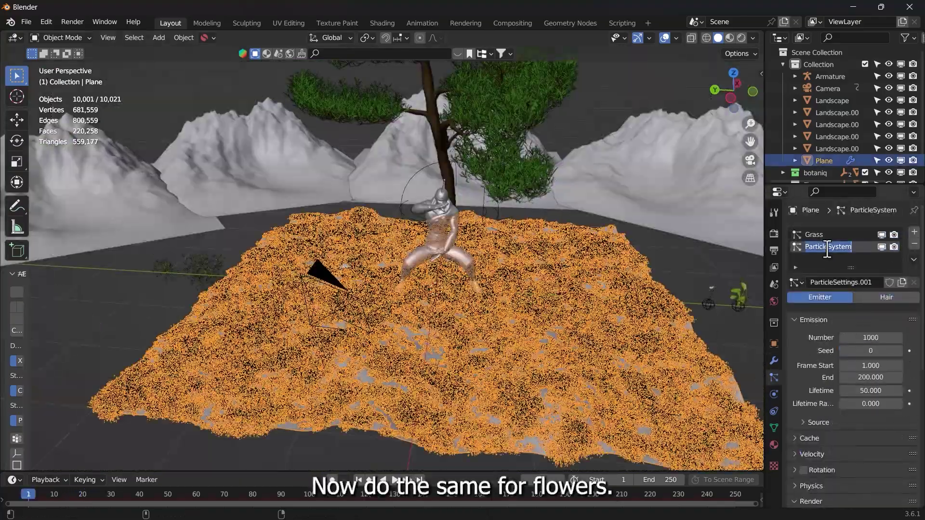
# Set up a Flowers hair particle system on the ground that instances the Flowers collection with rotation and scale randomness 1.
pyautogui.click(883, 296)
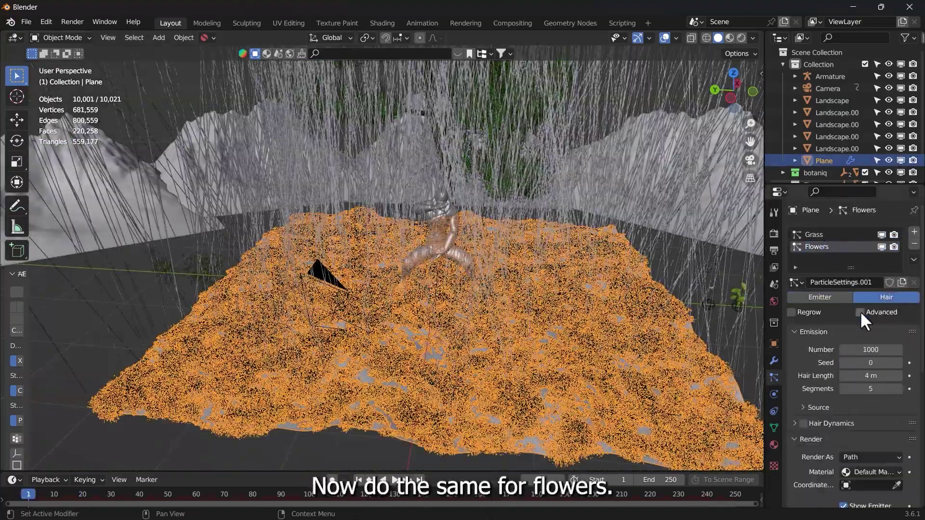
pyautogui.click(870, 429)
pyautogui.click(846, 482)
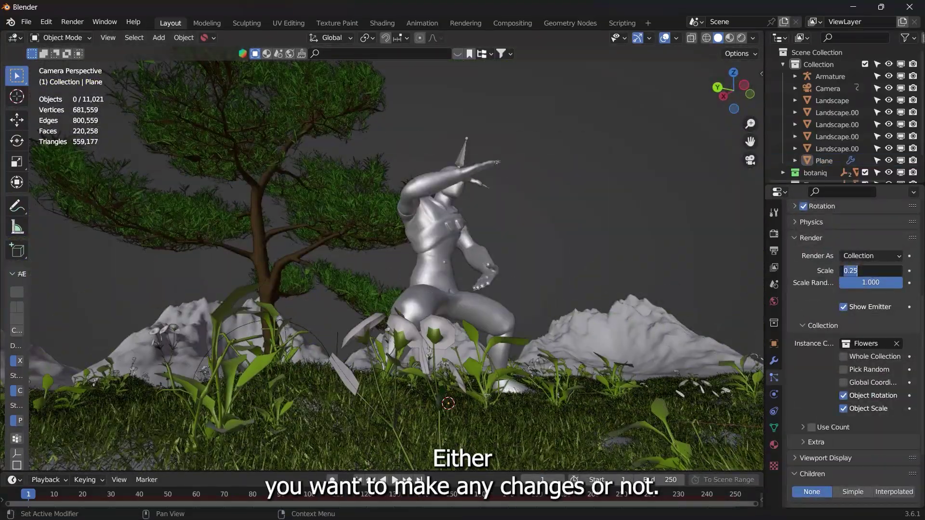
# Give the flowers Interpolated children with display and render amounts of 3 and seed 8, and preview the animation.
pyautogui.scroll(-5, 882, 337)
pyautogui.click(894, 400)
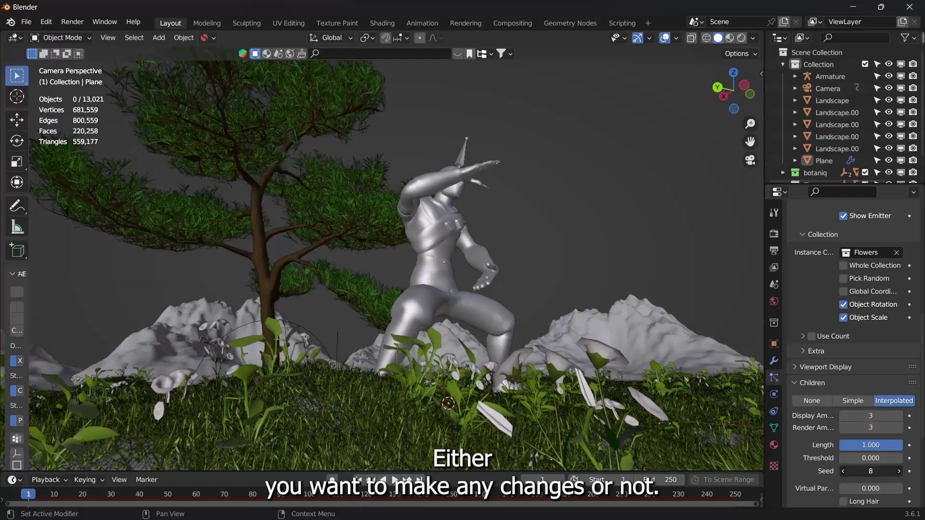
pyautogui.press('space')
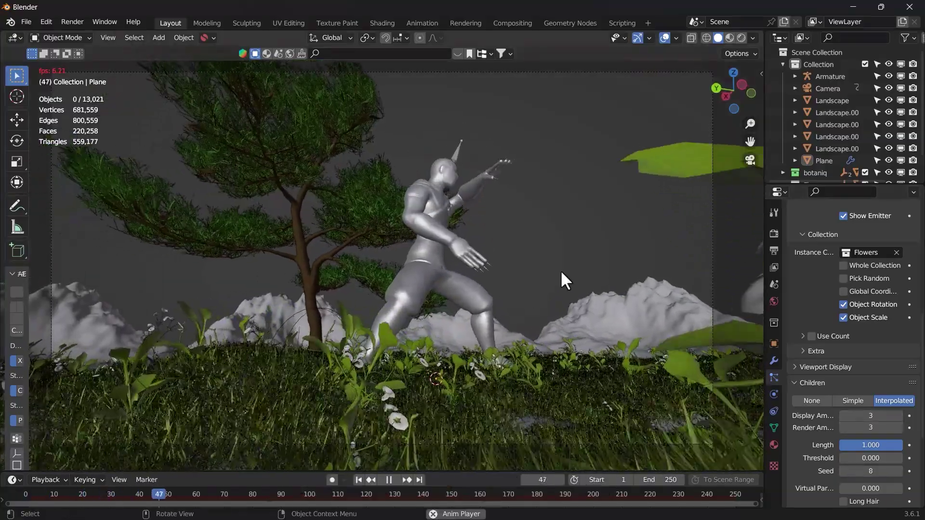
pyautogui.press('Escape')
# Switch the viewport to Material Preview and enable the camera's depth of field, focused on the ninja mesh Ch24.
pyautogui.press('z')
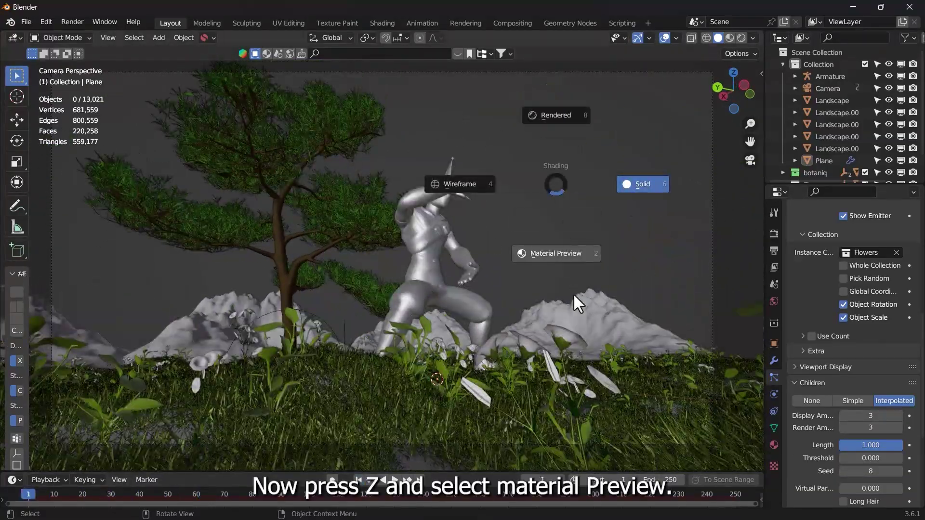
pyautogui.click(573, 293)
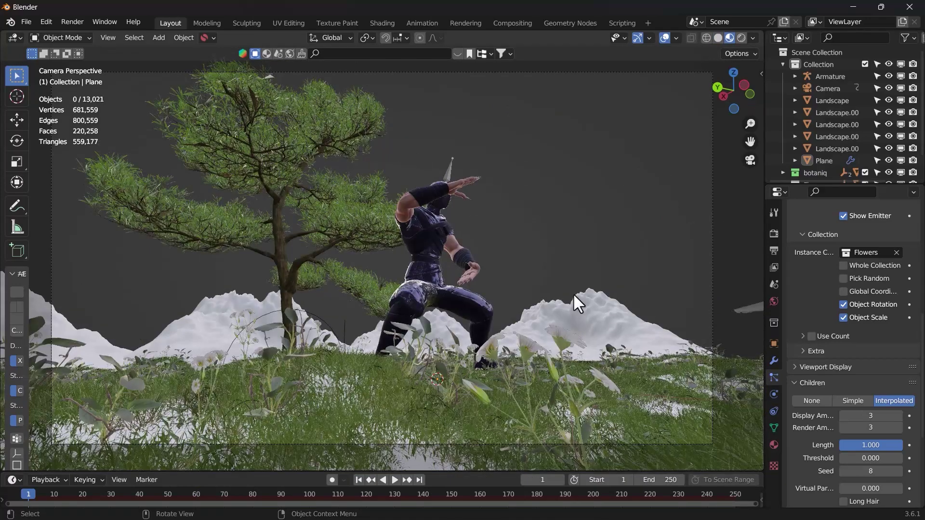
pyautogui.click(817, 91)
pyautogui.click(773, 394)
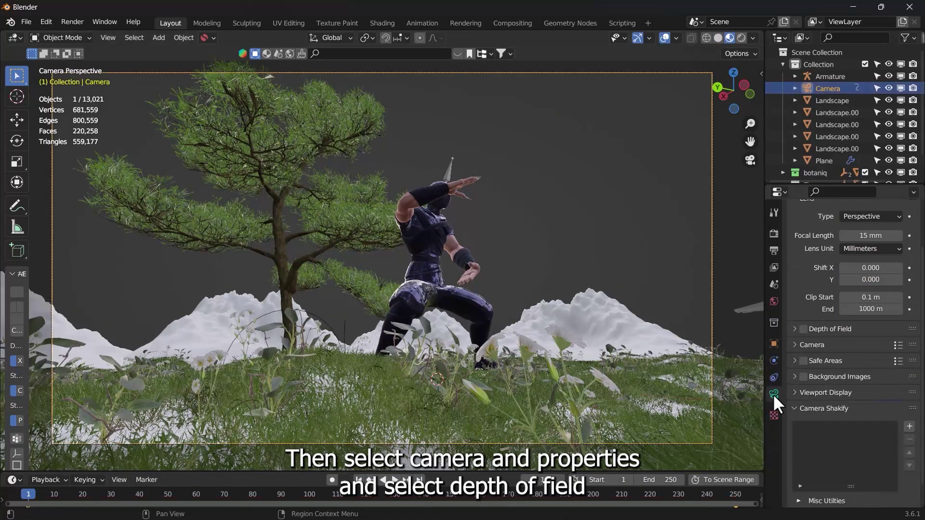
pyautogui.click(803, 329)
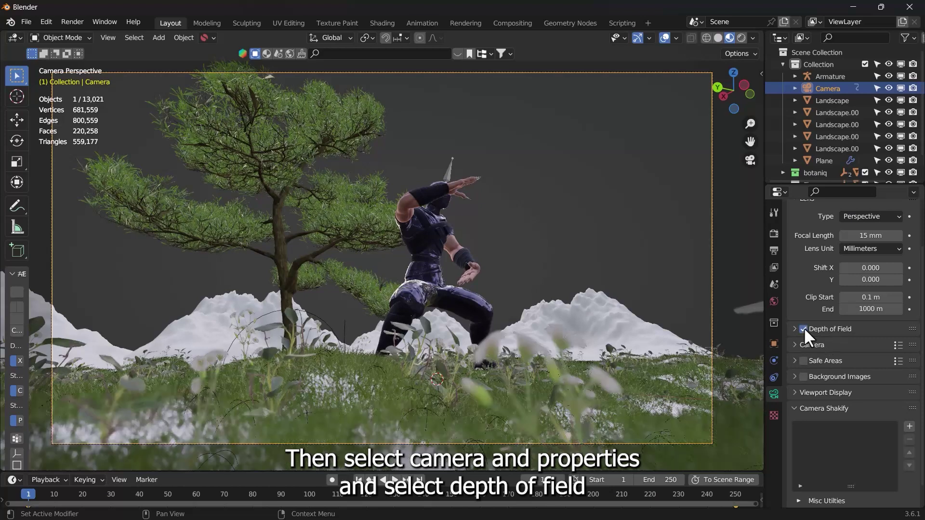
pyautogui.click(794, 329)
pyautogui.click(898, 345)
pyautogui.click(446, 209)
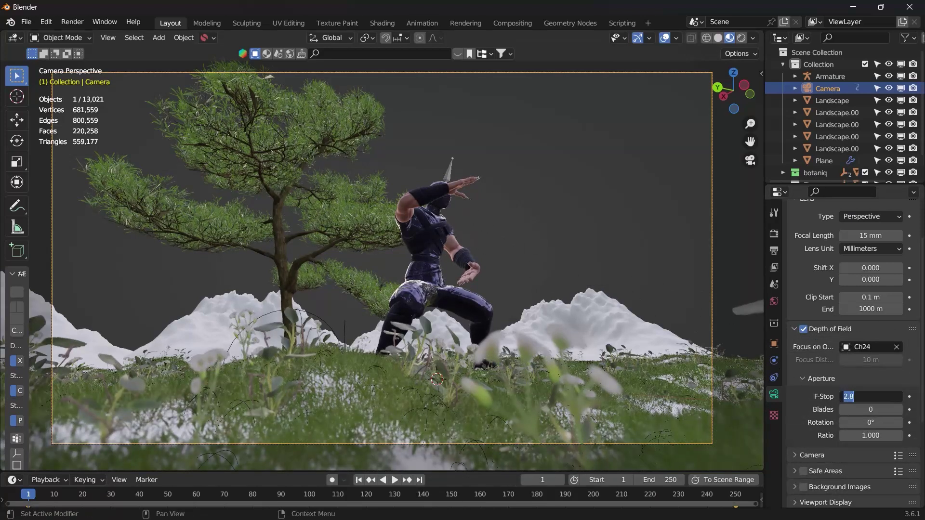
# Play the animation briefly and enable Motion Blur in the render settings.
pyautogui.press('space')
pyautogui.press('Escape')
pyautogui.click(774, 233)
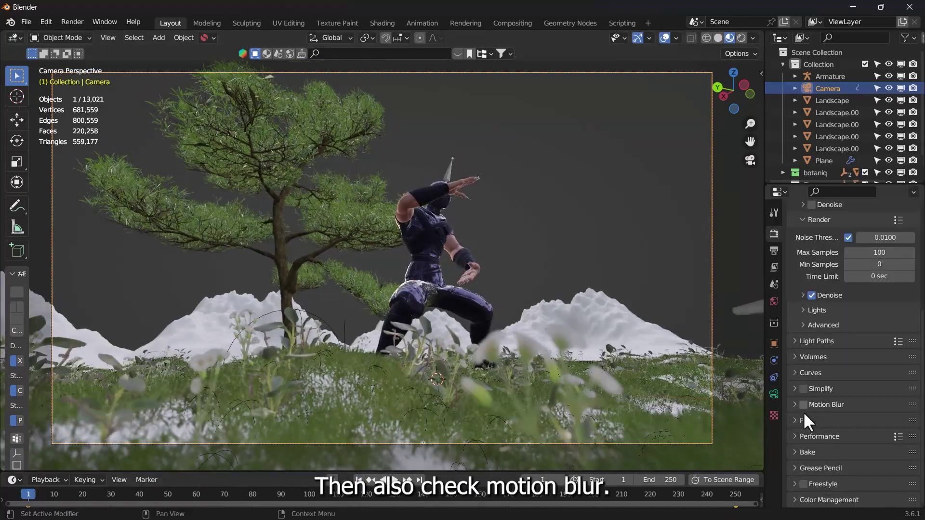
pyautogui.click(795, 405)
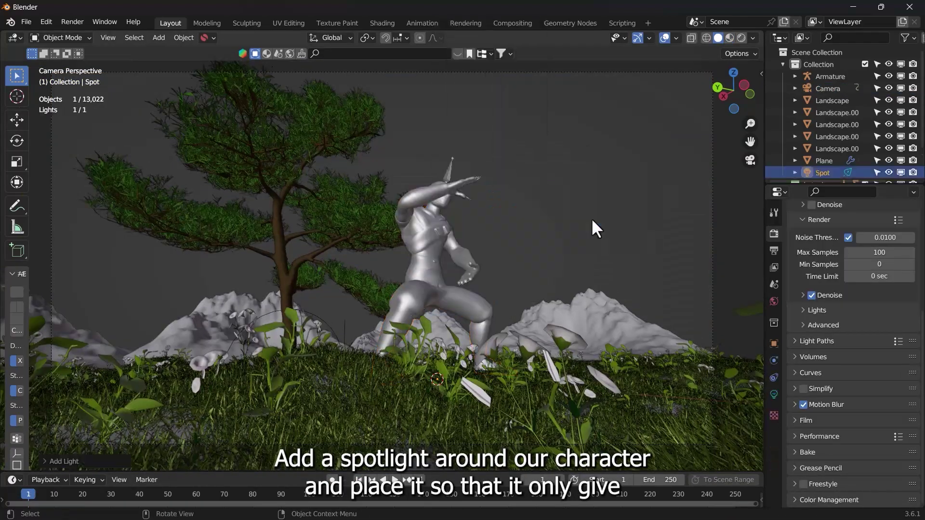
# Place a spotlight beside the ninja, aim it at the character and scale it up.
pyautogui.press('g')
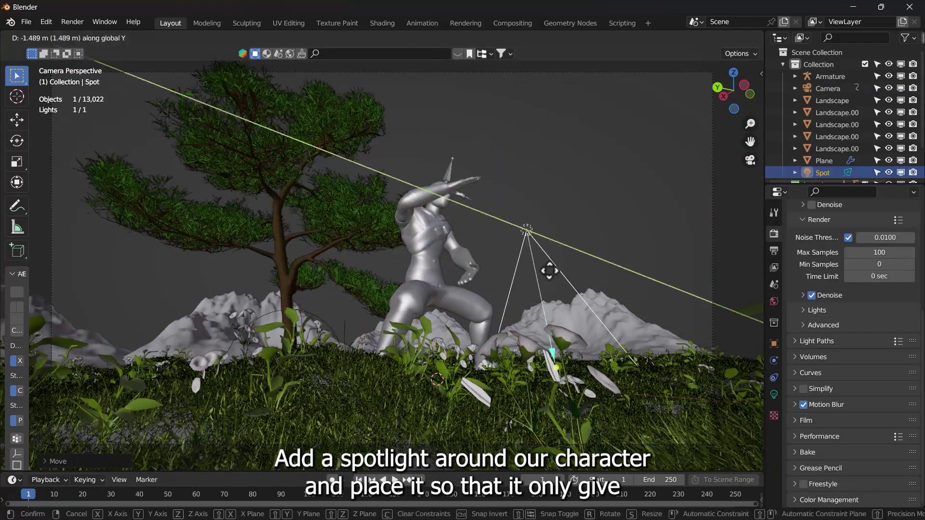
pyautogui.moveTo(591, 222); pyautogui.dragTo(569, 300, button='middle')
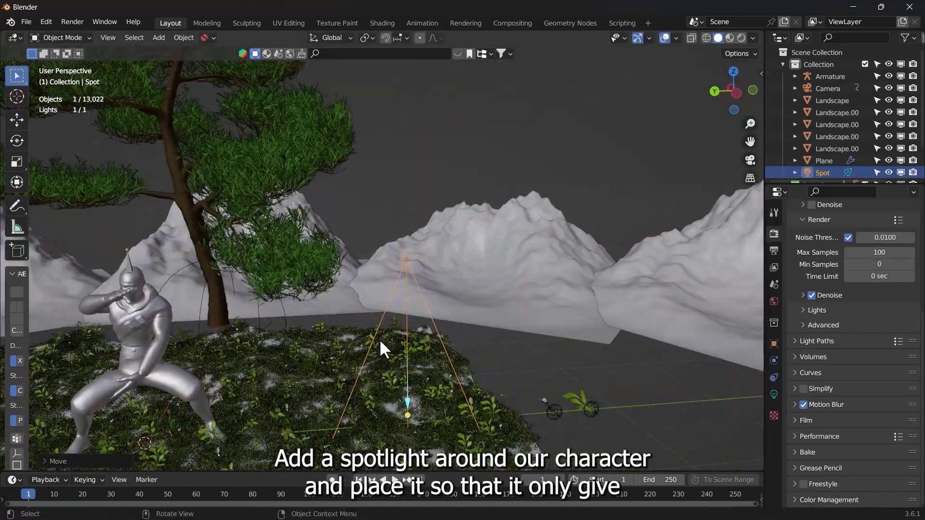
pyautogui.press('s')
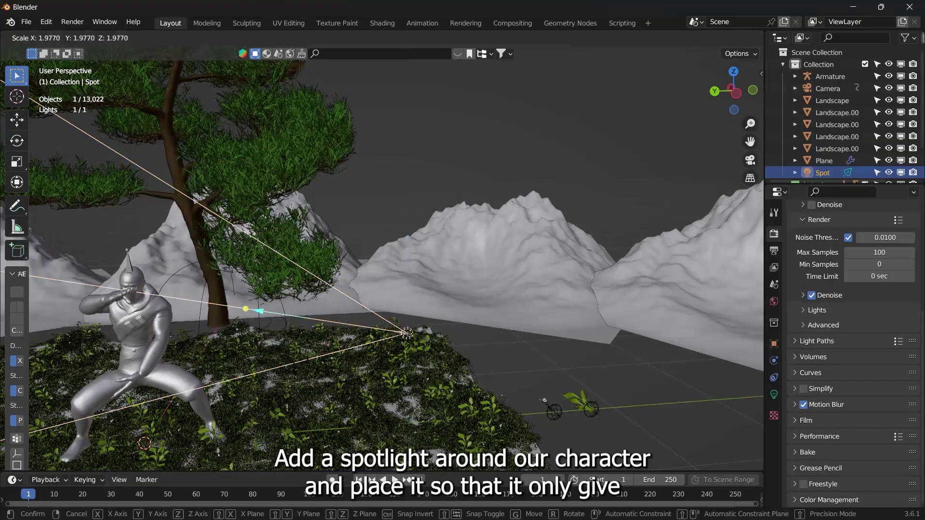
pyautogui.click(292, 331)
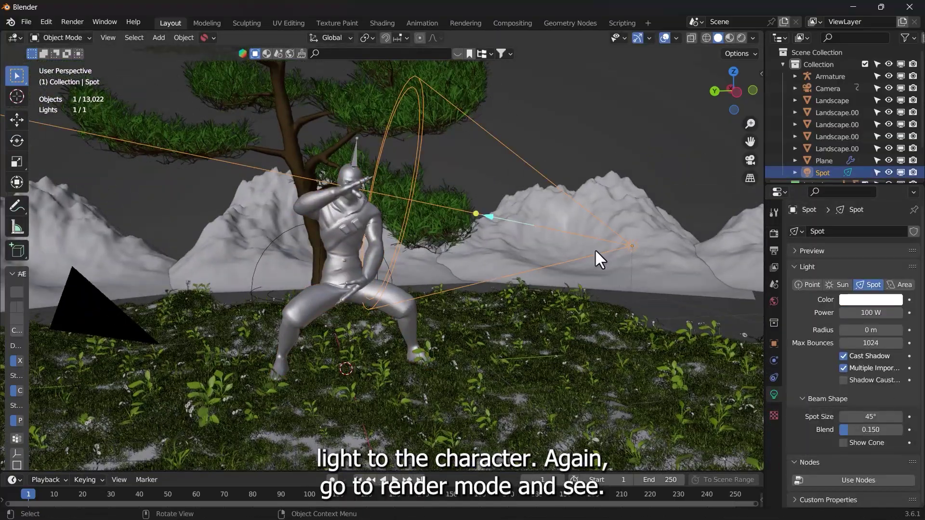
# Check the spotlight's effect in rendered shading through the camera and reposition the light around the ninja.
pyautogui.press('KP_0')
pyautogui.press('z')
pyautogui.click(606, 210)
pyautogui.click(585, 286)
pyautogui.press('g')
pyautogui.click(671, 256)
pyautogui.press('KP_0')
pyautogui.moveTo(562, 267); pyautogui.dragTo(597, 302, button='middle')
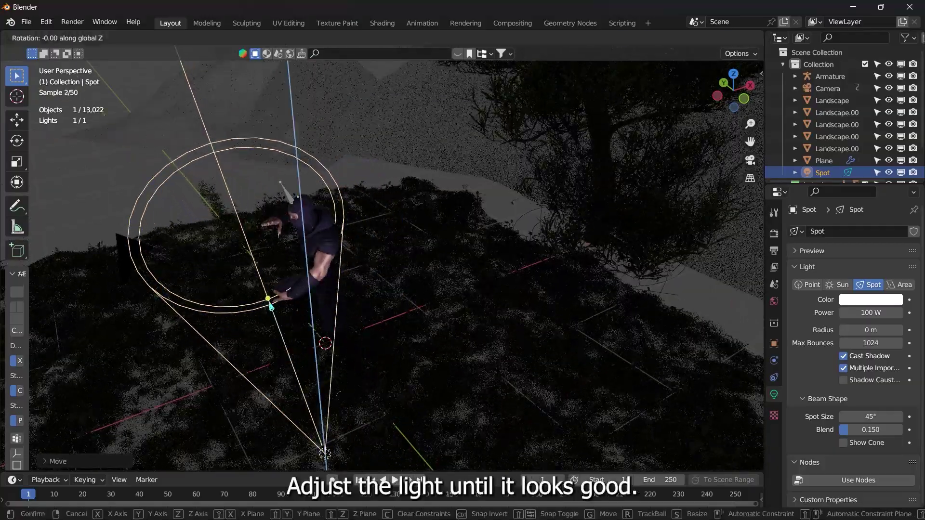
pyautogui.click(477, 289)
pyautogui.moveTo(477, 289)
pyautogui.mouseDown(button='middle')
pyautogui.moveTo(447, 292)
pyautogui.moveTo(611, 219)
pyautogui.moveTo(578, 251)
pyautogui.mouseUp(button='middle')
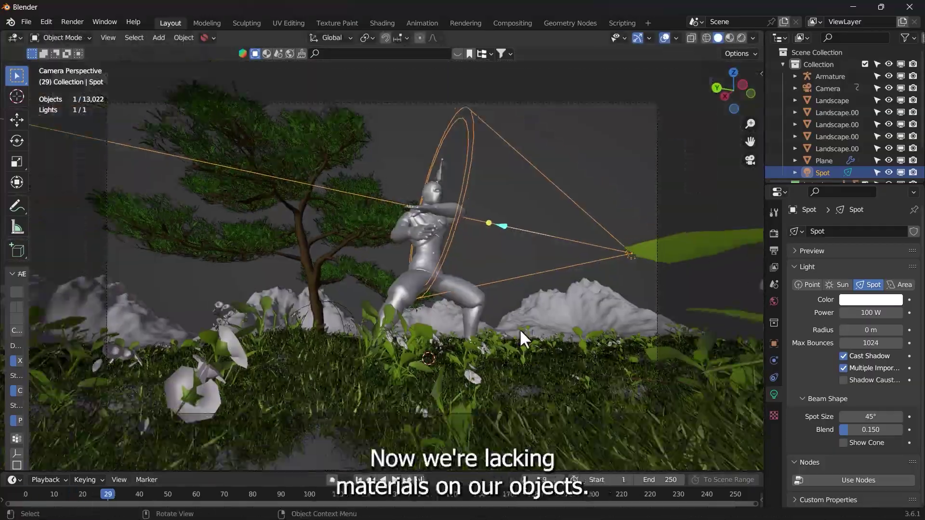
pyautogui.scroll(3, 520, 329)
pyautogui.scroll(-8, 503, 307)
# Select the outermost mountain and search the BlenderKit material library for "mountain".
pyautogui.click(414, 345)
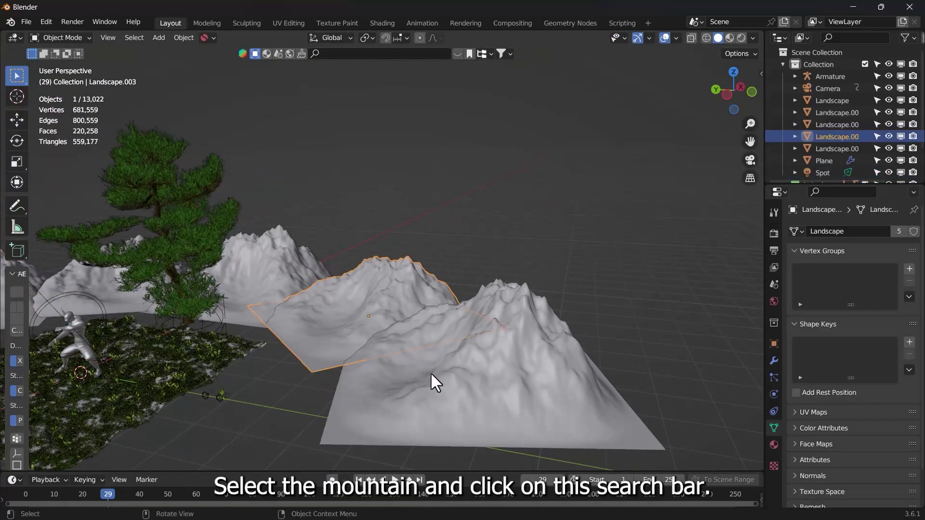
pyautogui.click(430, 372)
pyautogui.moveTo(390, 356); pyautogui.dragTo(328, 139, button='middle')
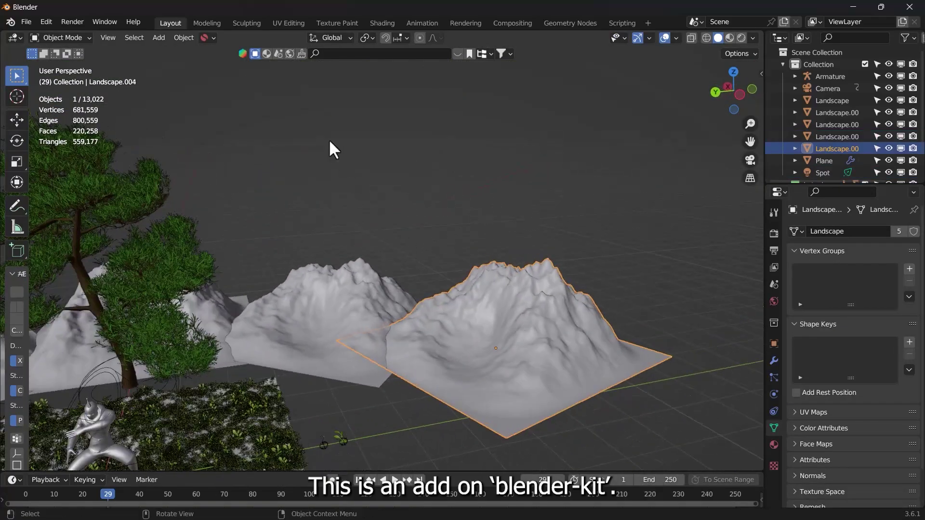
pyautogui.click(266, 53)
pyautogui.click(357, 57)
pyautogui.write('mountain')
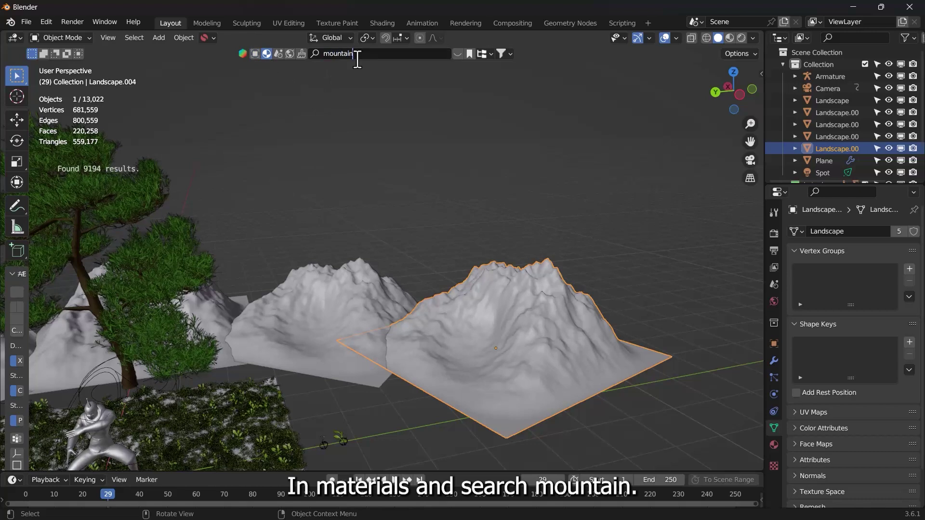
pyautogui.press('Return')
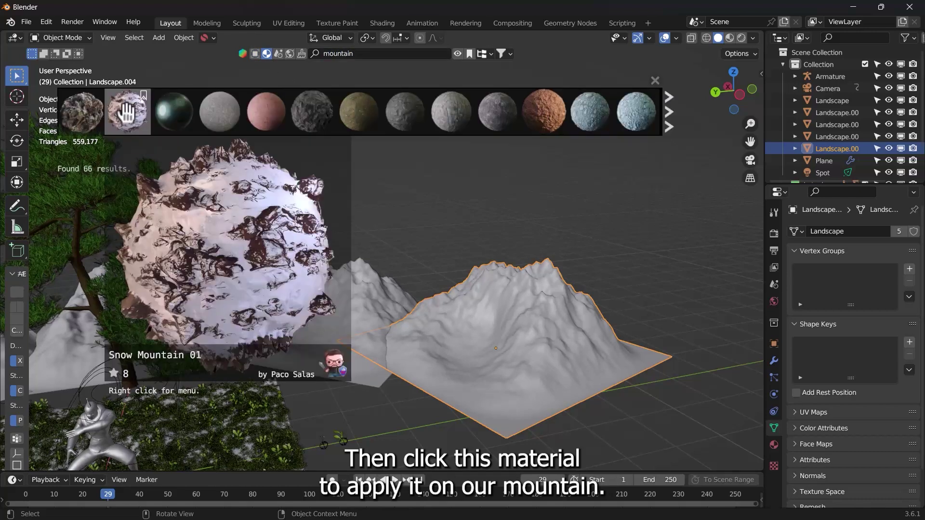
# Apply the white-and-dark snow mountain material to the selected mountain and show the scene in Material Preview.
pyautogui.click(121, 106)
pyautogui.press('z')
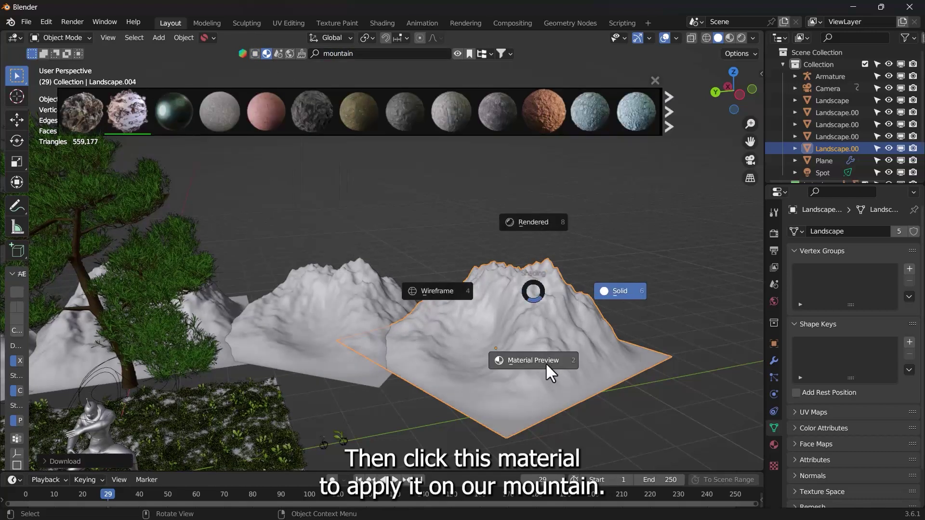
pyautogui.click(557, 360)
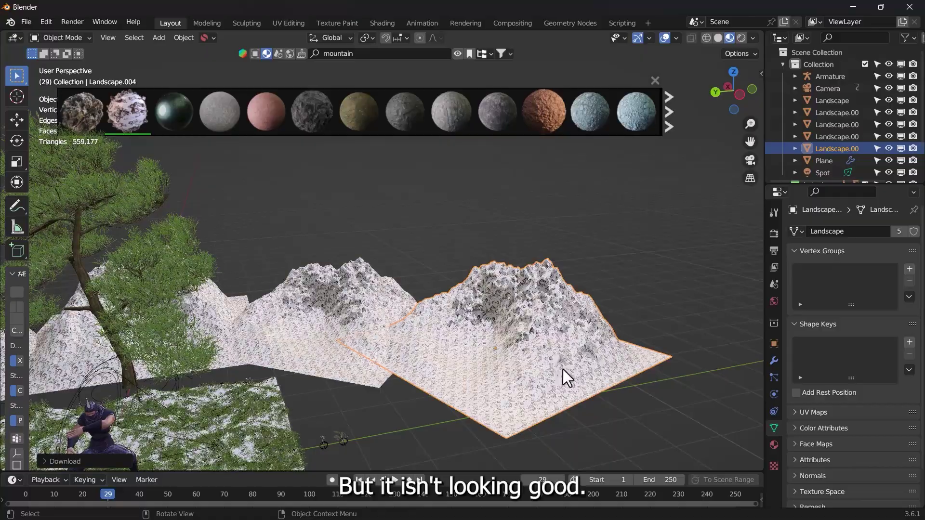
# In the UV Editing workspace, scale all of the mountain's UVs down to fit inside the texture image and reposition them.
pyautogui.scroll(3, 559, 360)
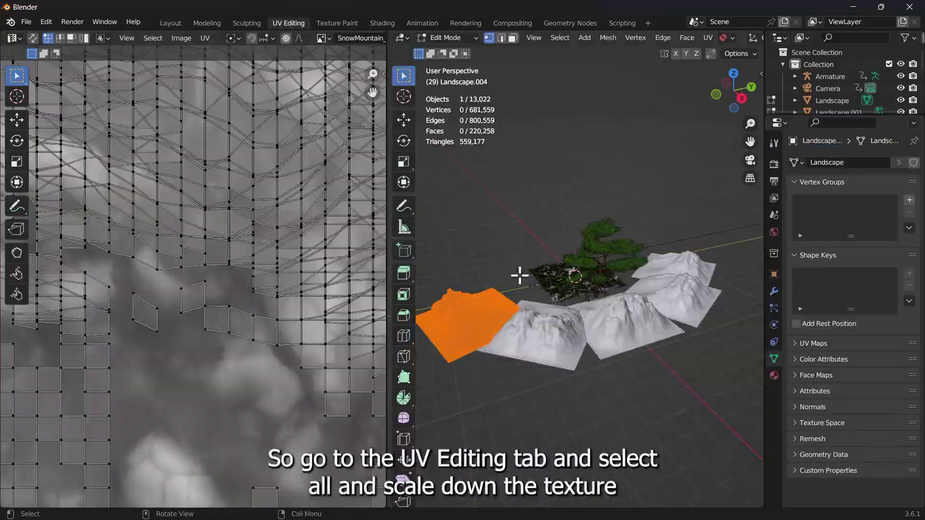
pyautogui.press('z')
pyautogui.click(665, 356)
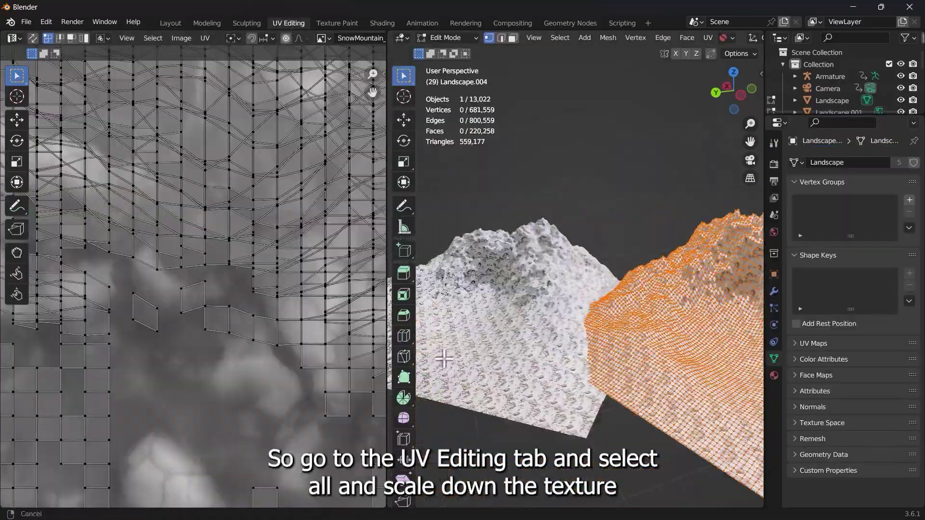
pyautogui.press('a')
pyautogui.press('s')
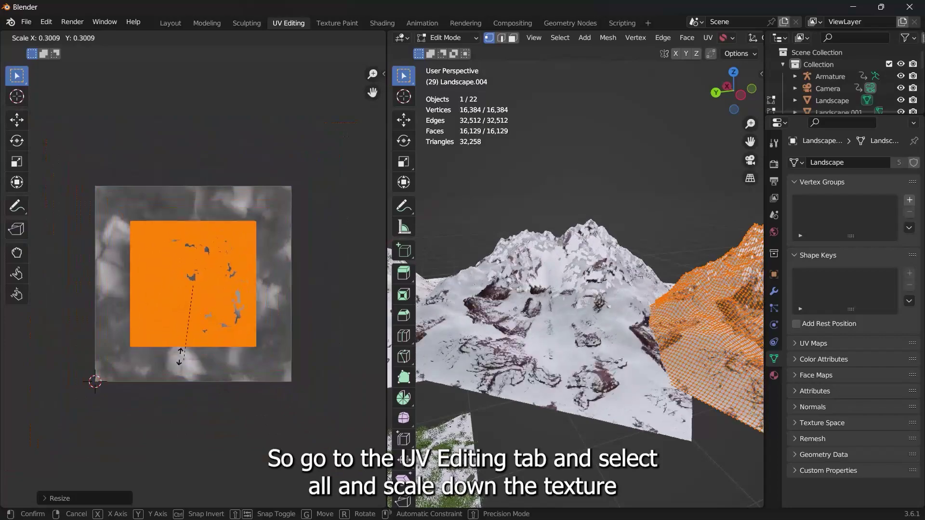
pyautogui.press('g')
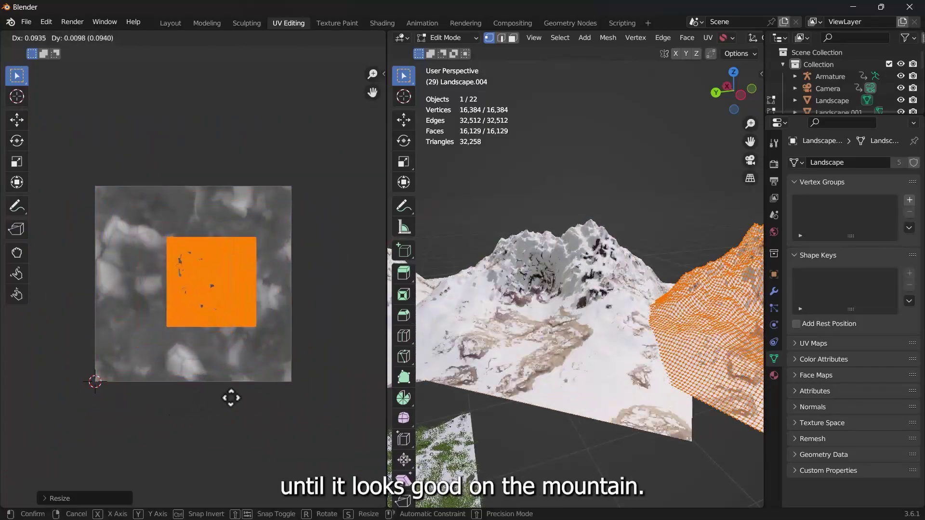
pyautogui.click(225, 393)
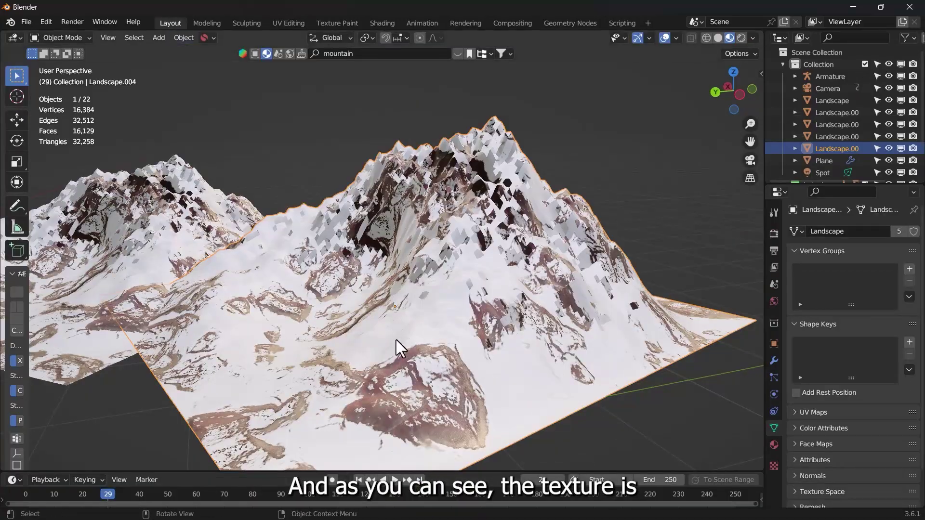
pyautogui.scroll(-8, 262, 316)
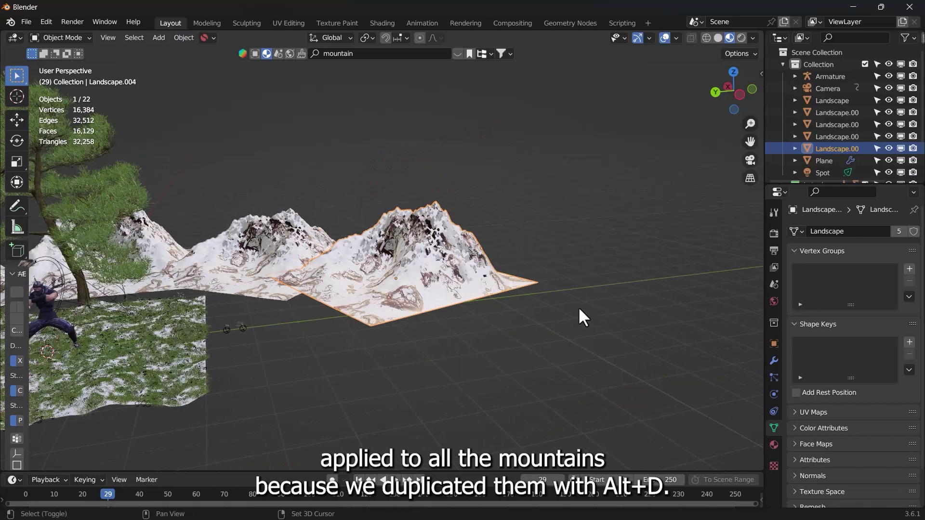
# Select the background tree and open its Leaf_Podocarpus-macrophyllus_bqm material in the Shading workspace.
pyautogui.press('KP_0')
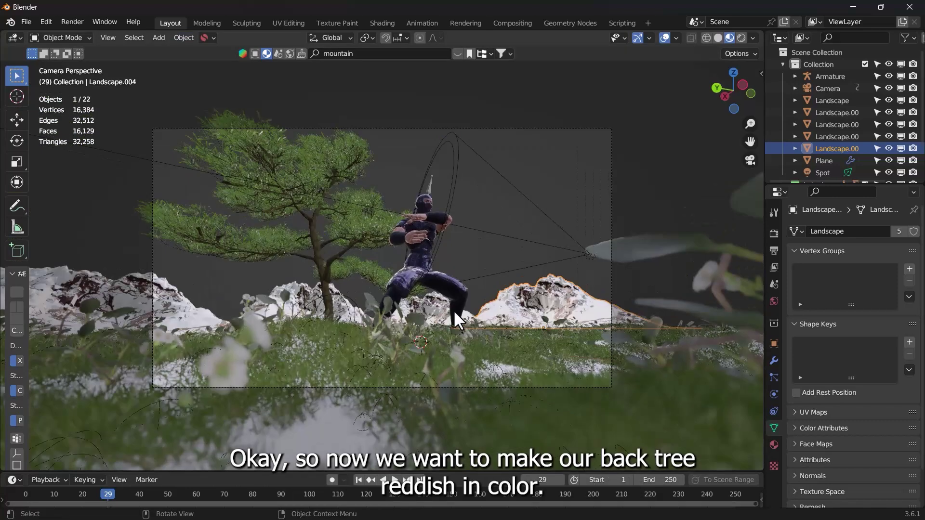
pyautogui.click(315, 218)
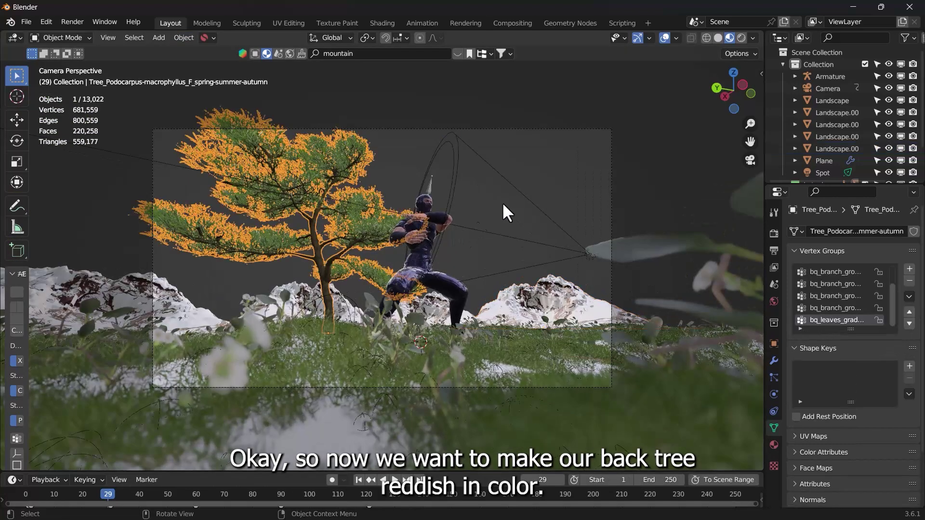
pyautogui.press('z')
pyautogui.click(549, 228)
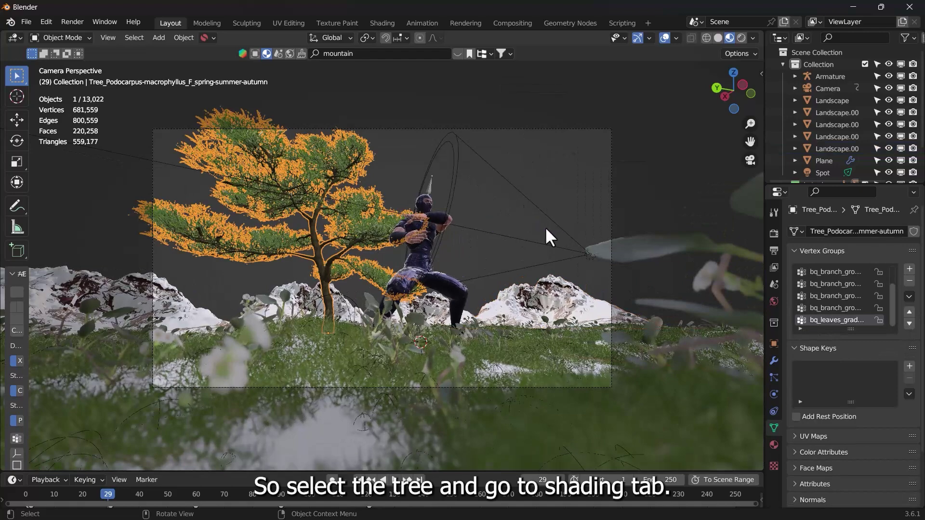
pyautogui.click(393, 24)
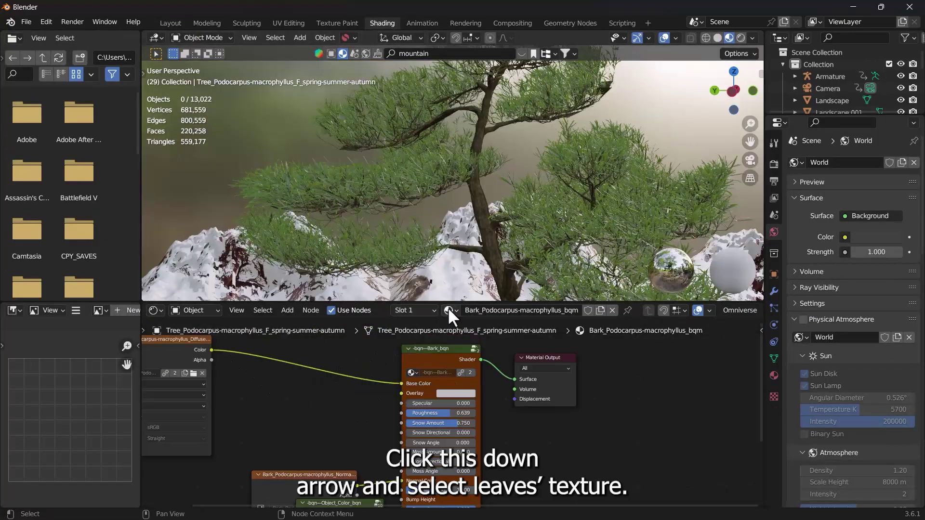
pyautogui.click(448, 311)
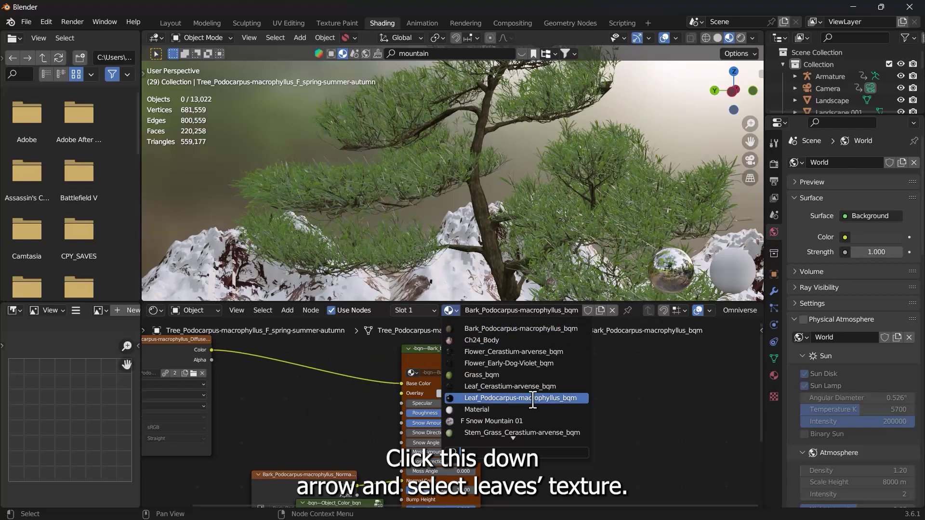
pyautogui.click(530, 398)
# Turn the tree's leaves reddish by setting the vegetation node's Hue to 0.250.
pyautogui.scroll(2, 340, 453)
pyautogui.moveTo(340, 453); pyautogui.dragTo(524, 405, button='middle')
pyautogui.moveTo(510, 446); pyautogui.dragTo(477, 446)
pyautogui.click(476, 446)
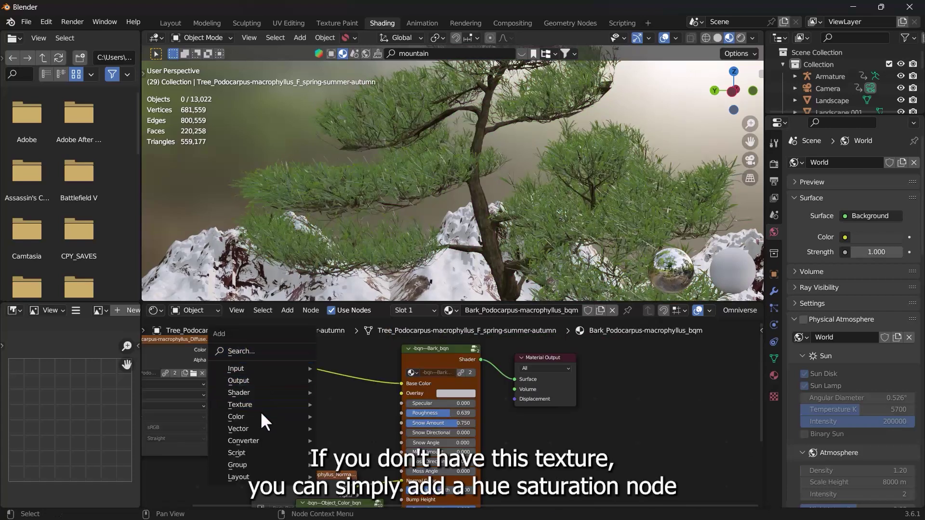
# Insert a Hue/Saturation/Value node between the bark's diffuse texture and the Base Color input.
pyautogui.moveTo(276, 416)
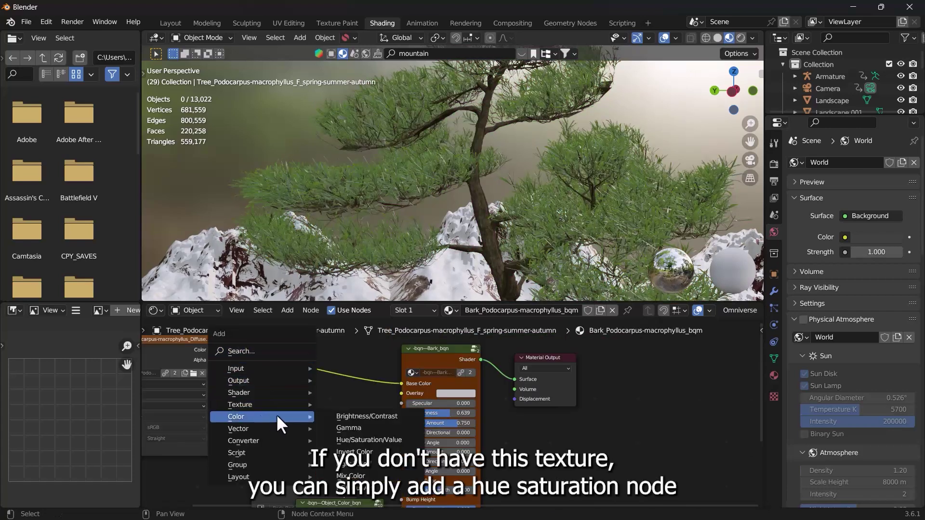
pyautogui.click(352, 438)
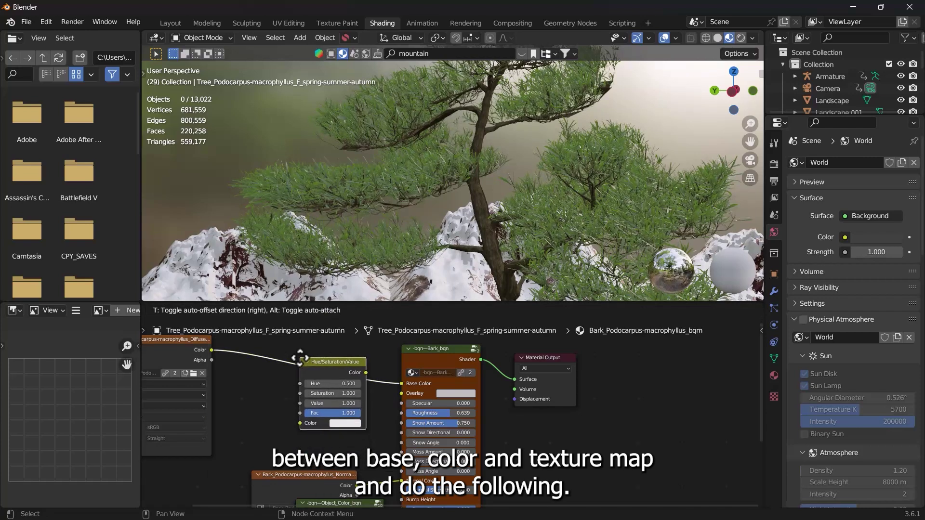
pyautogui.click(300, 360)
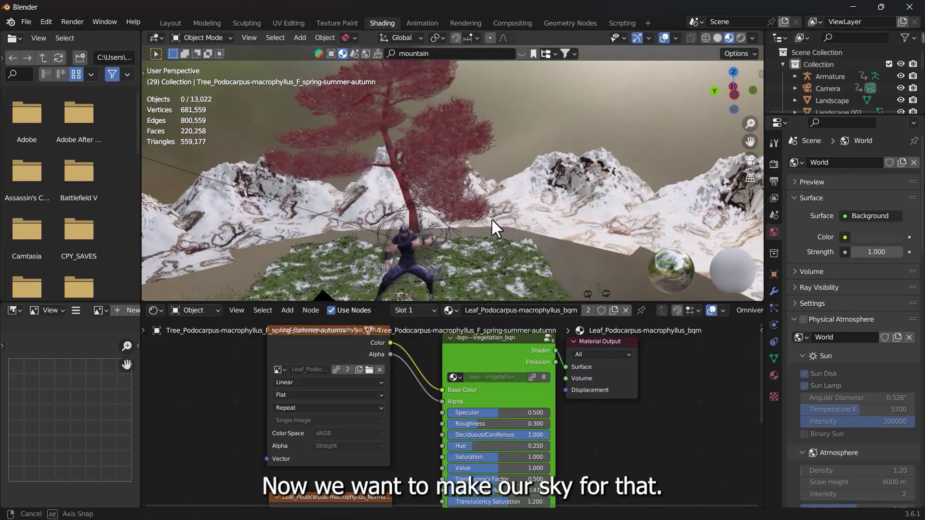
# View the scene through the camera and assign a Sky Texture to the world background color.
pyautogui.moveTo(491, 218); pyautogui.dragTo(516, 207, button='middle')
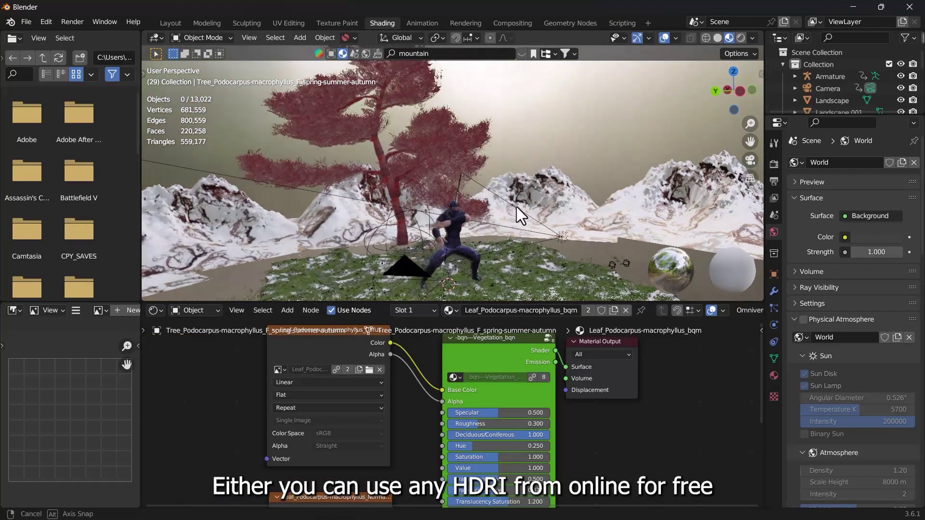
pyautogui.press('KP_0')
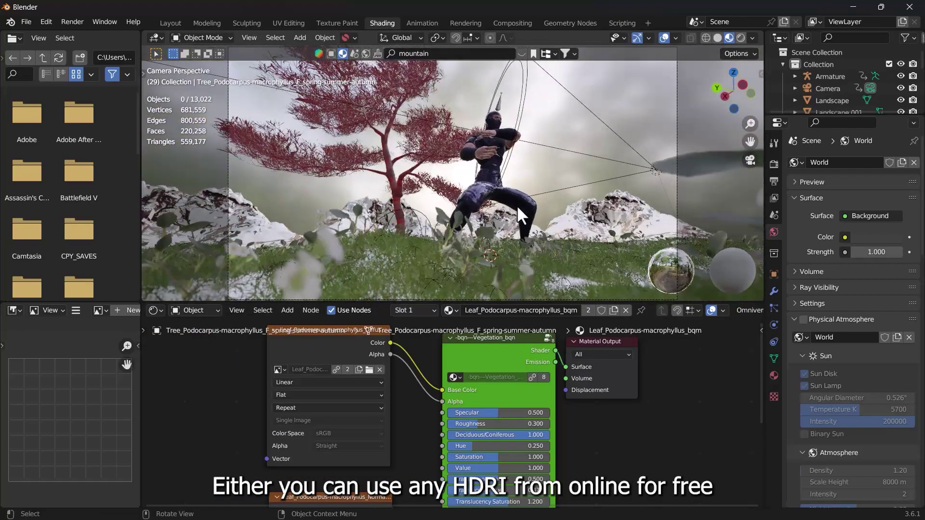
pyautogui.scroll(-1, 516, 205)
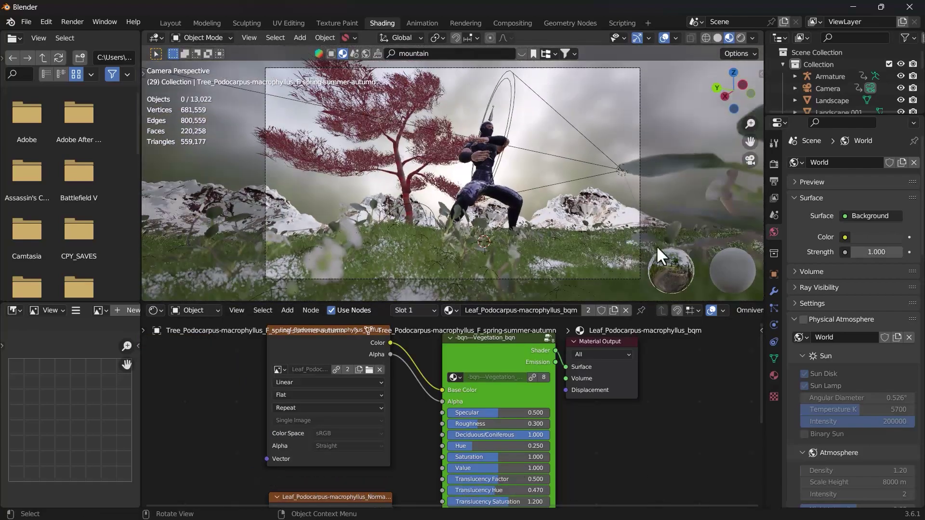
pyautogui.click(844, 237)
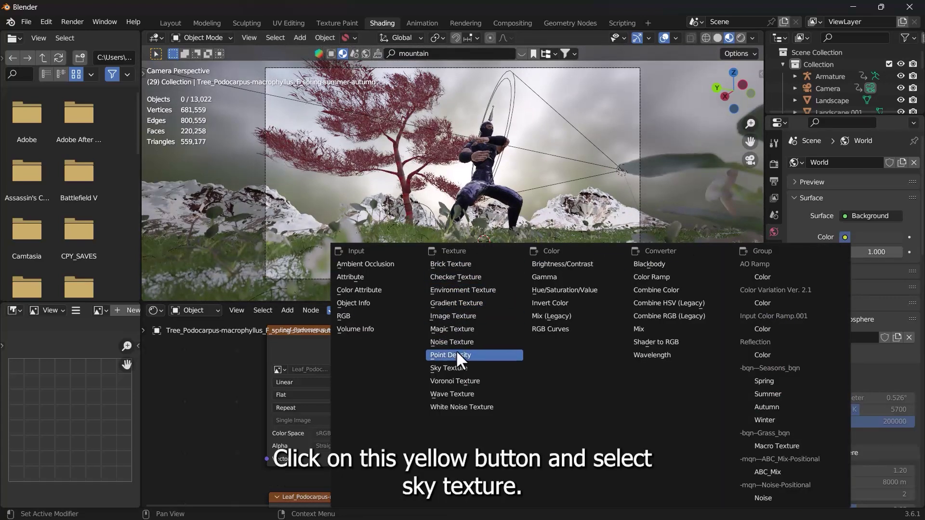
pyautogui.click(453, 368)
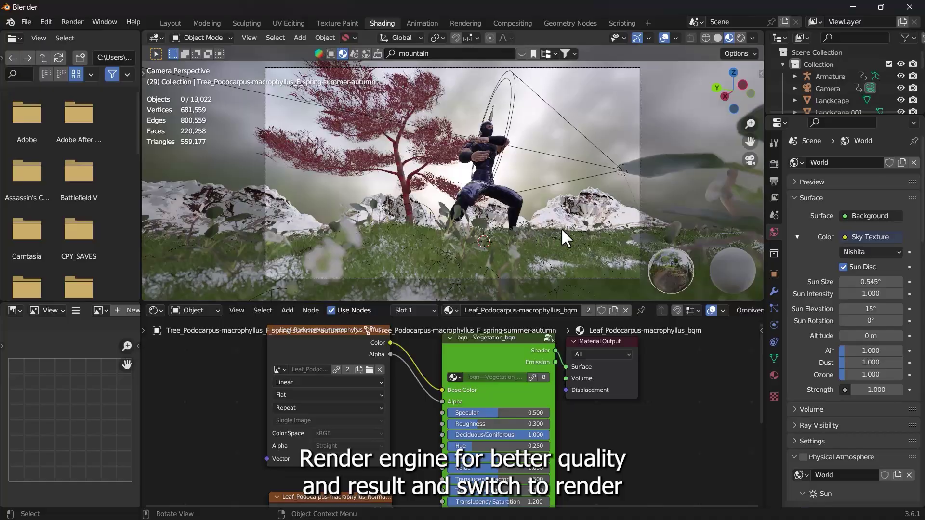
# Switch the viewport to rendered shading and set the sky's Sun Elevation to 3°.
pyautogui.press('z')
pyautogui.click(568, 166)
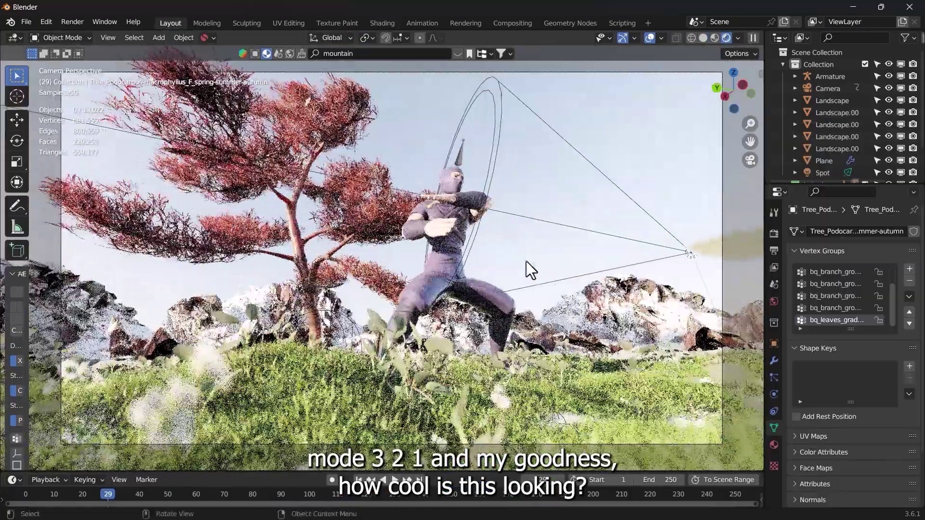
pyautogui.click(774, 301)
pyautogui.moveTo(870, 378)
pyautogui.mouseDown()
pyautogui.moveTo(858, 378)
pyautogui.moveTo(870, 380)
pyautogui.mouseUp()
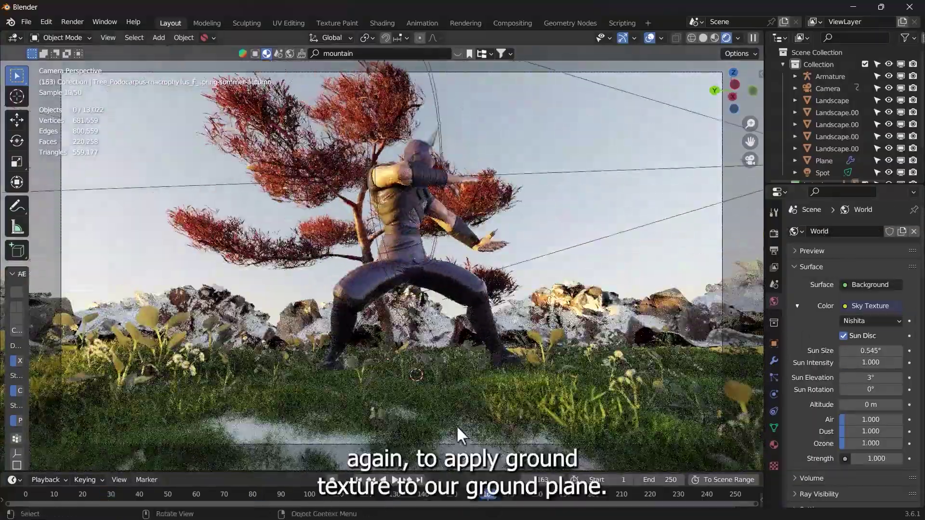
# Select the ground plane, search the BlenderKit materials for "ground" and apply a pebbly ground material to it.
pyautogui.click(456, 425)
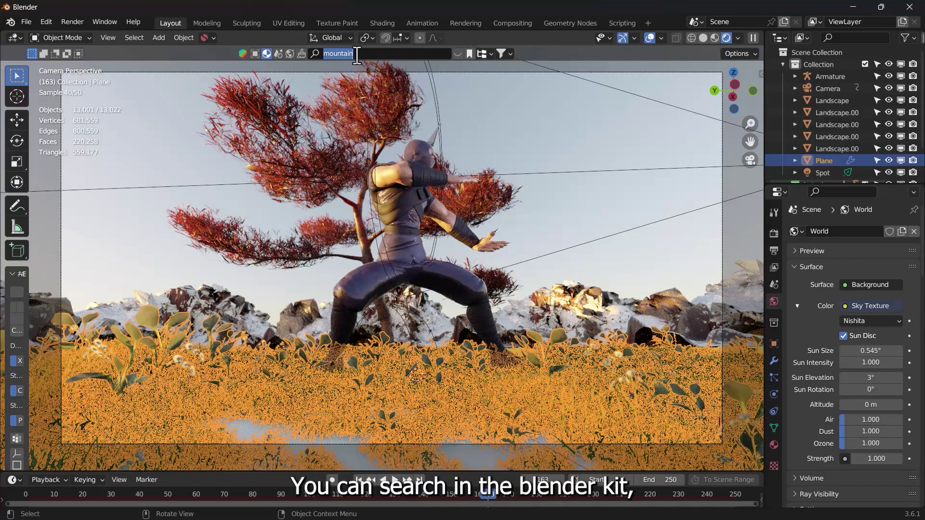
pyautogui.write('ground')
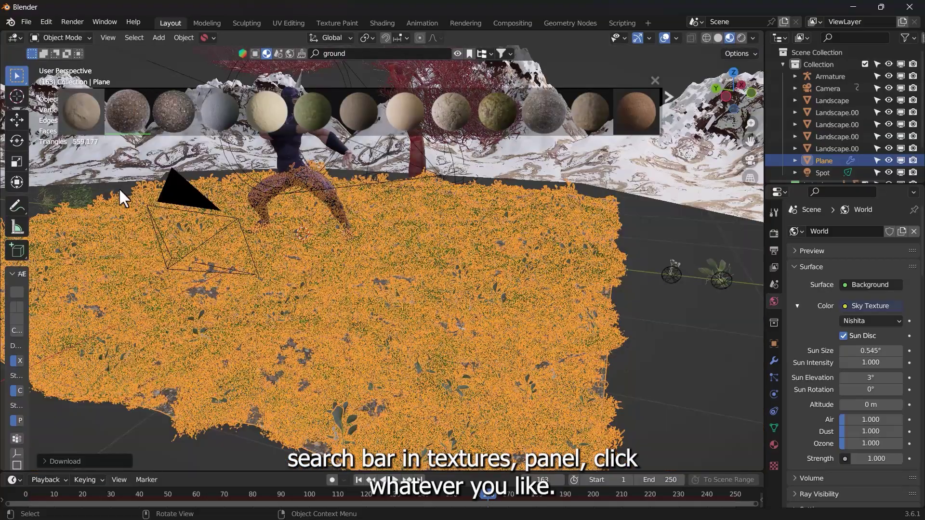
pyautogui.click(634, 361)
pyautogui.scroll(4, 308, 364)
pyautogui.moveTo(308, 365); pyautogui.dragTo(416, 378, button='middle')
pyautogui.moveTo(426, 374); pyautogui.dragTo(423, 372, button='middle')
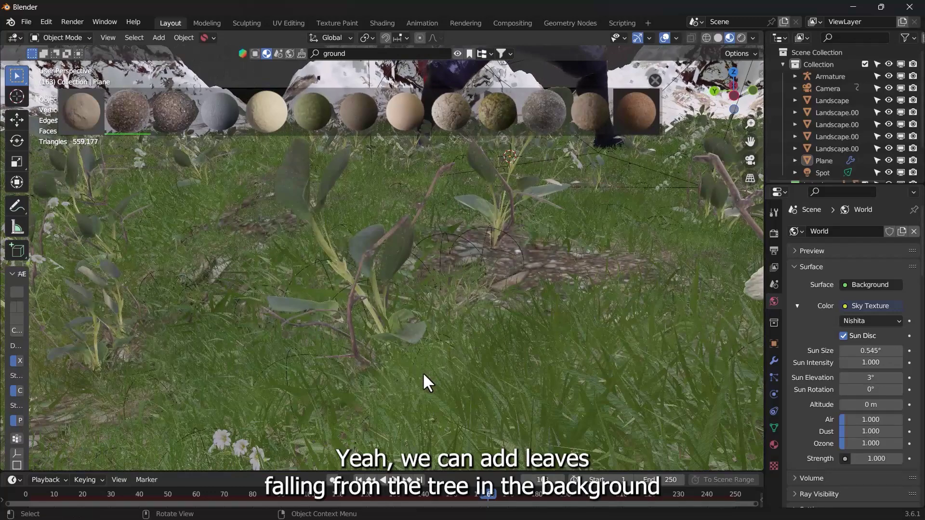
pyautogui.press('KP_0')
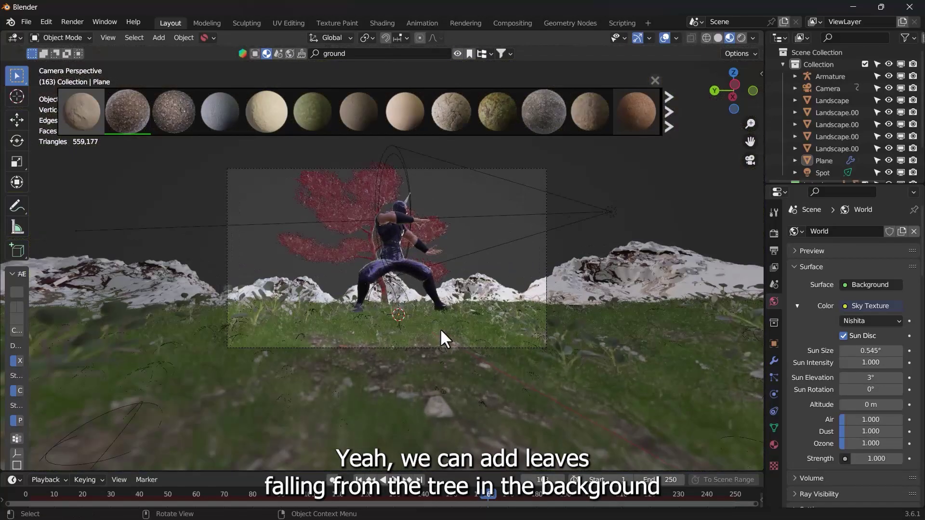
# Add a plane, rotate it and place it up among the tree's branches, resetting its origin.
pyautogui.scroll(2, 440, 328)
pyautogui.scroll(1, 438, 329)
pyautogui.keyDown('shift'); pyautogui.moveTo(420, 293); pyautogui.dragTo(425, 302, button='middle'); pyautogui.keyUp('shift')
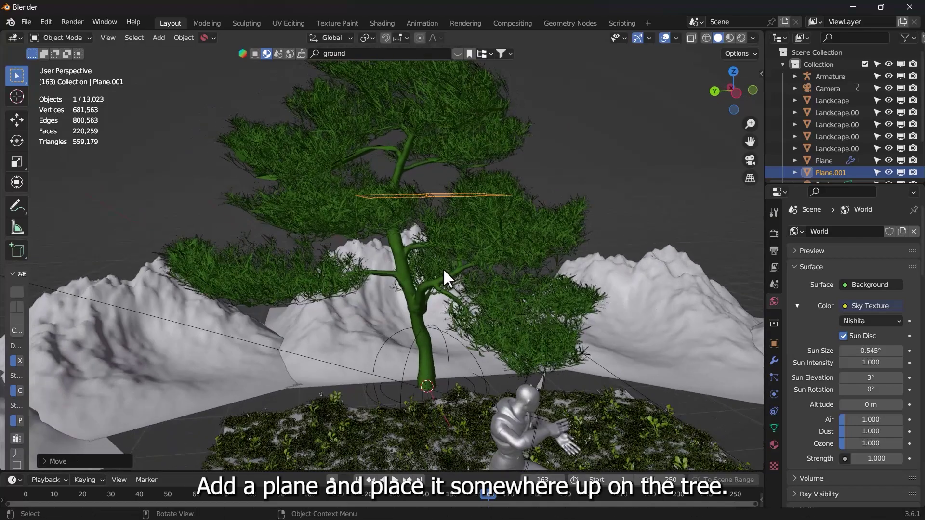
pyautogui.press('r')
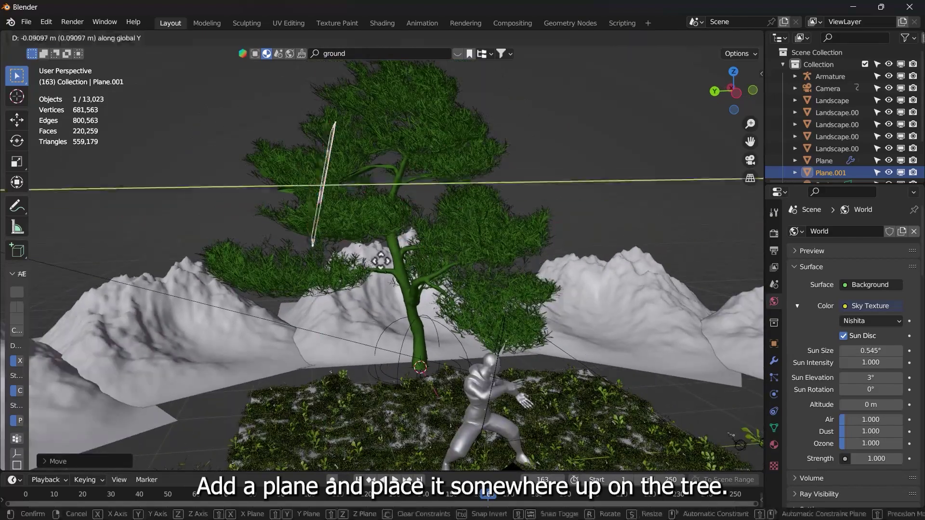
pyautogui.click(359, 288)
pyautogui.press('g')
pyautogui.click(401, 277)
pyautogui.rightClick(345, 195)
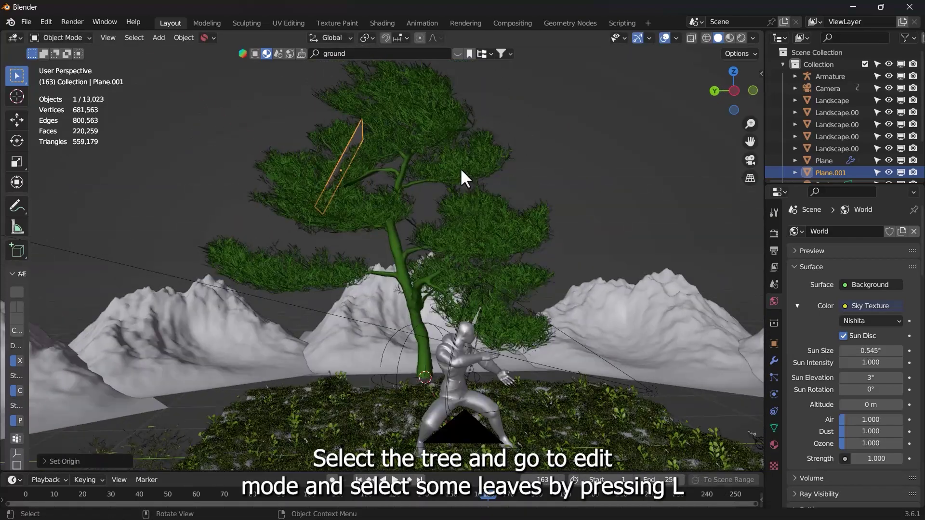
# Select a few linked leaves of the tree, duplicate them and separate the selection into its own object.
pyautogui.click(460, 168)
pyautogui.press('Tab')
pyautogui.press('l')
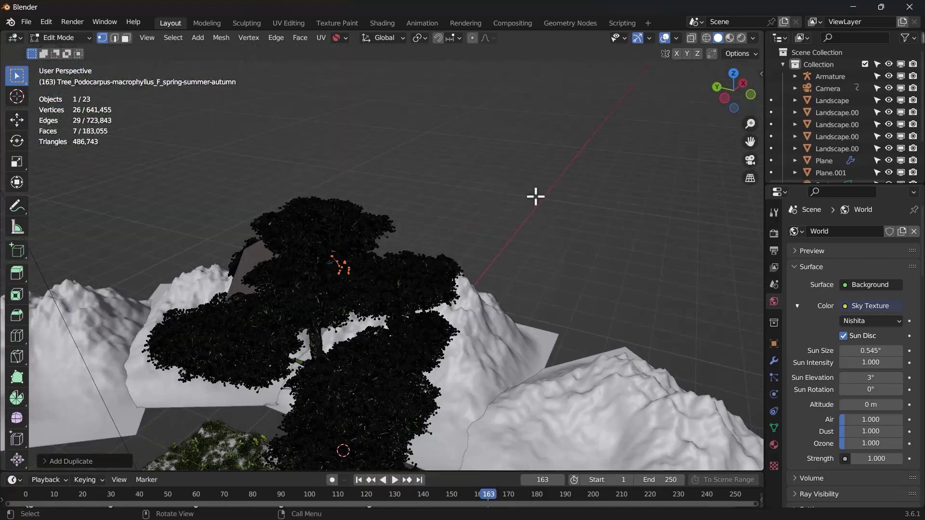
pyautogui.press('p')
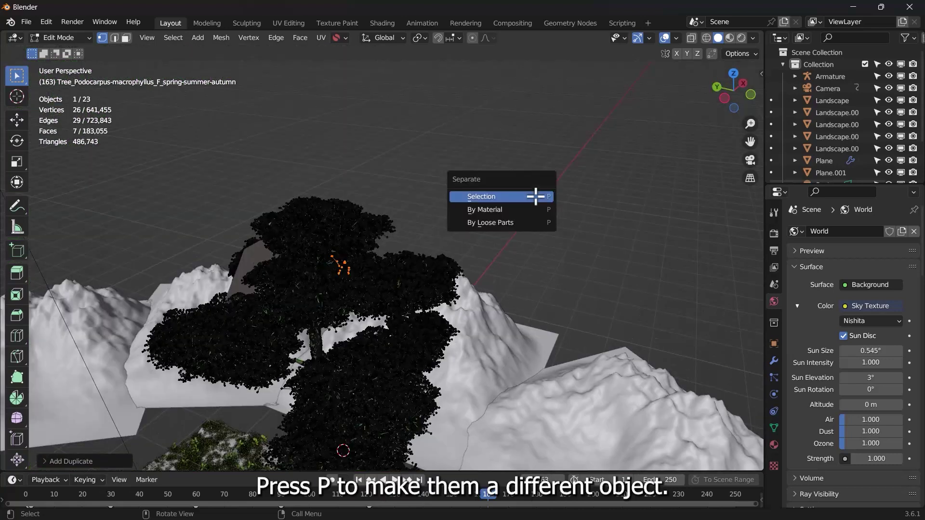
pyautogui.click(534, 196)
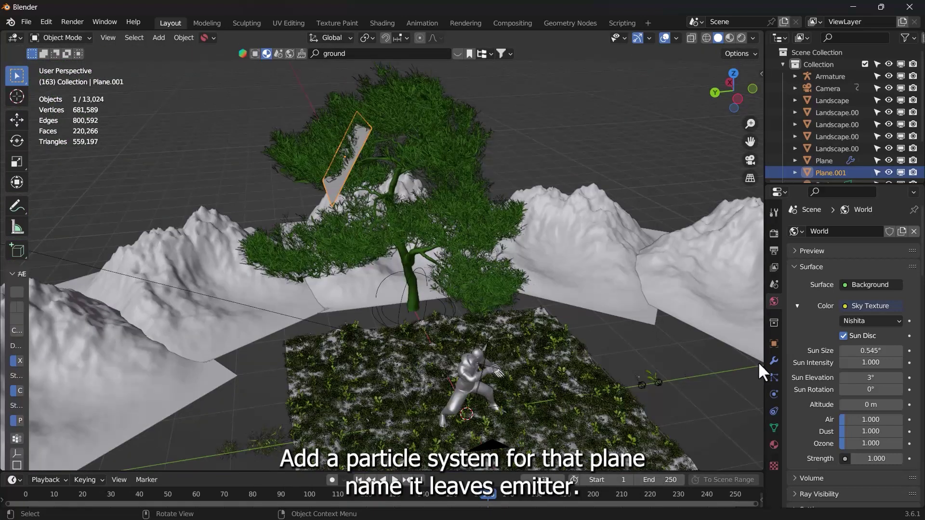
# Add an emitter particle system to the plane placed in the tree.
pyautogui.click(774, 377)
pyautogui.click(913, 233)
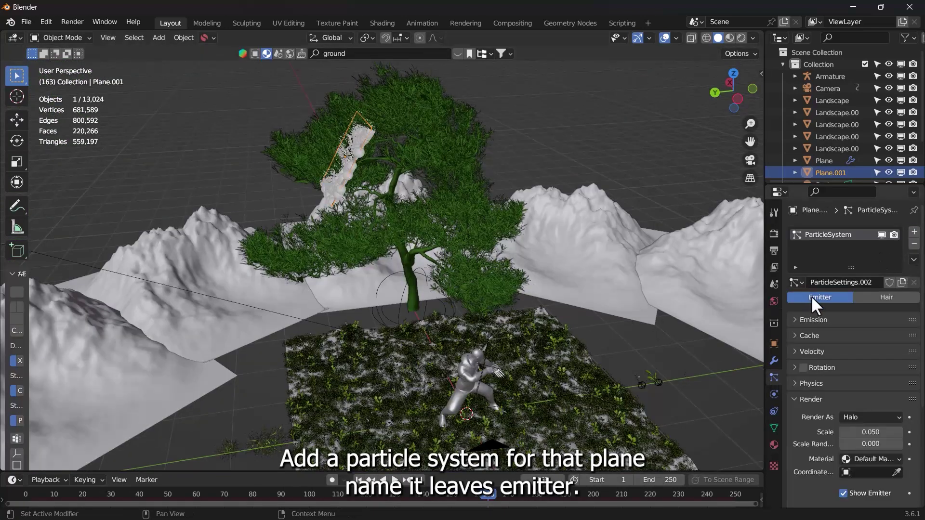
# Rename the plane's particle system to "leaves emitter" and enable particle rotation with the Dynamic option.
pyautogui.click(835, 235)
pyautogui.write('leaves emitter')
pyautogui.press('Return')
pyautogui.click(802, 368)
pyautogui.click(796, 368)
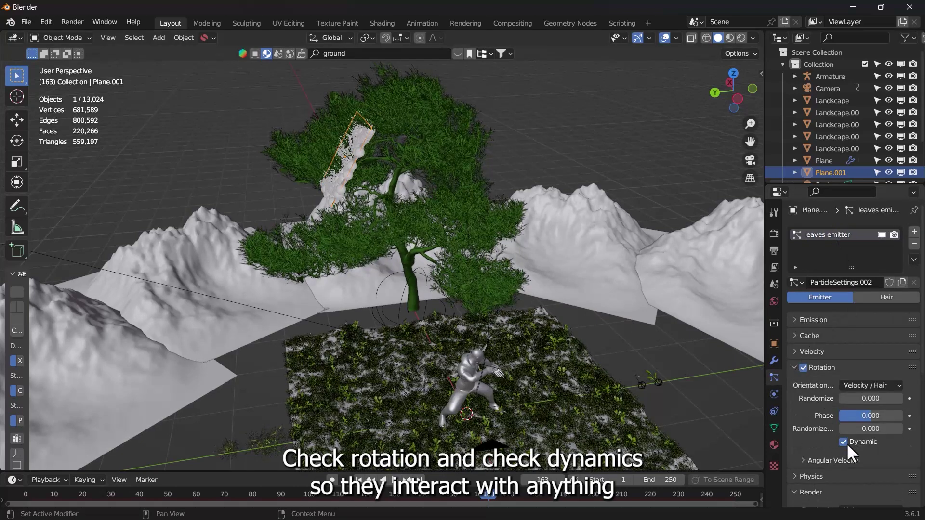
pyautogui.click(794, 367)
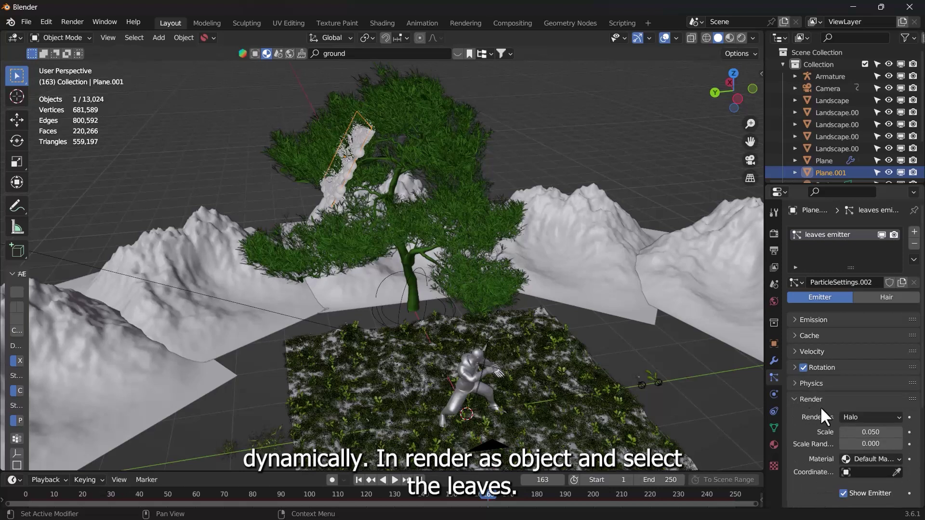
# Render the particles as an object, using the leaves separated from the tree as the instance object.
pyautogui.click(854, 417)
pyautogui.click(831, 354)
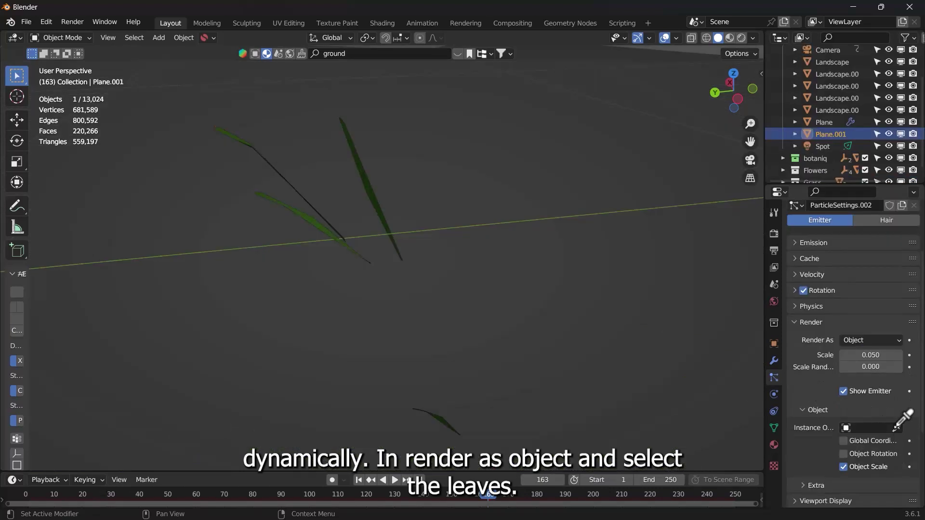
pyautogui.click(897, 427)
pyautogui.click(370, 189)
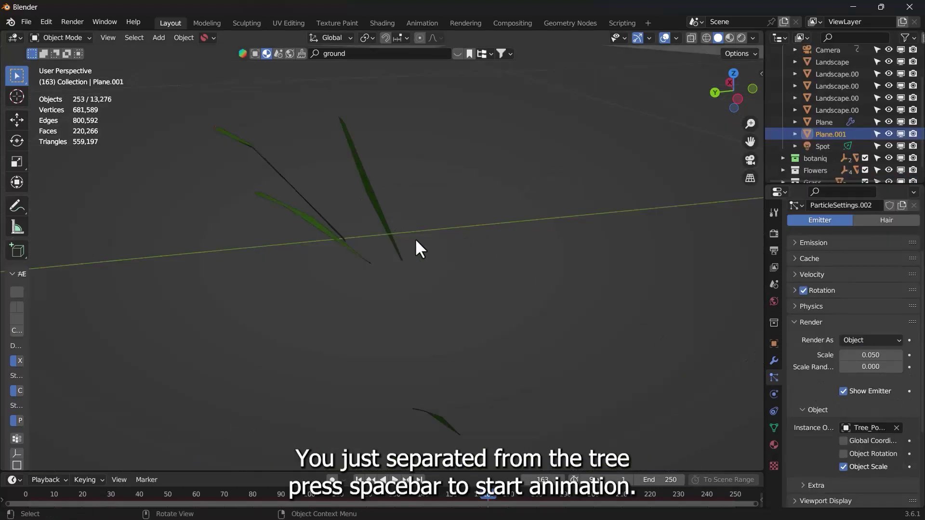
# Set the particle render scale to 2.640 and scale randomness to 1.000, playing the animation to check the falling leaves.
pyautogui.press('space')
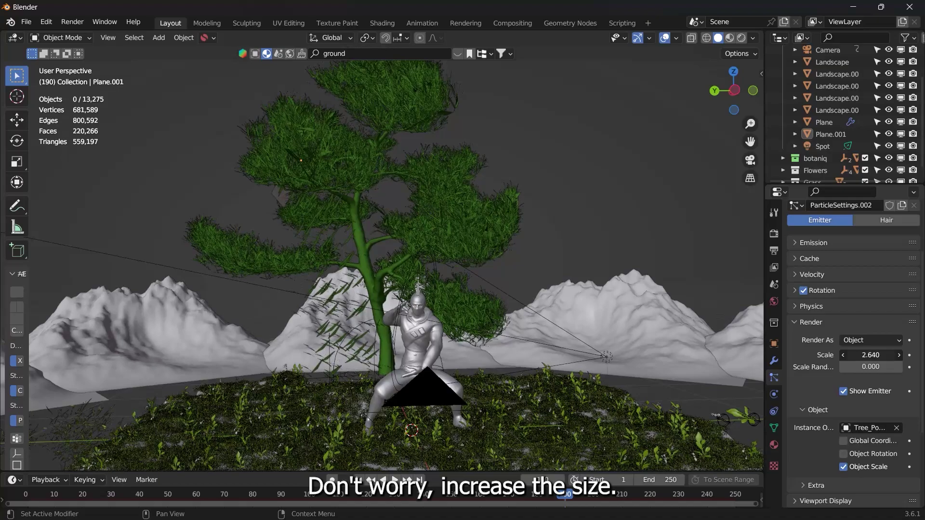
pyautogui.moveTo(457, 217); pyautogui.dragTo(495, 207, button='middle')
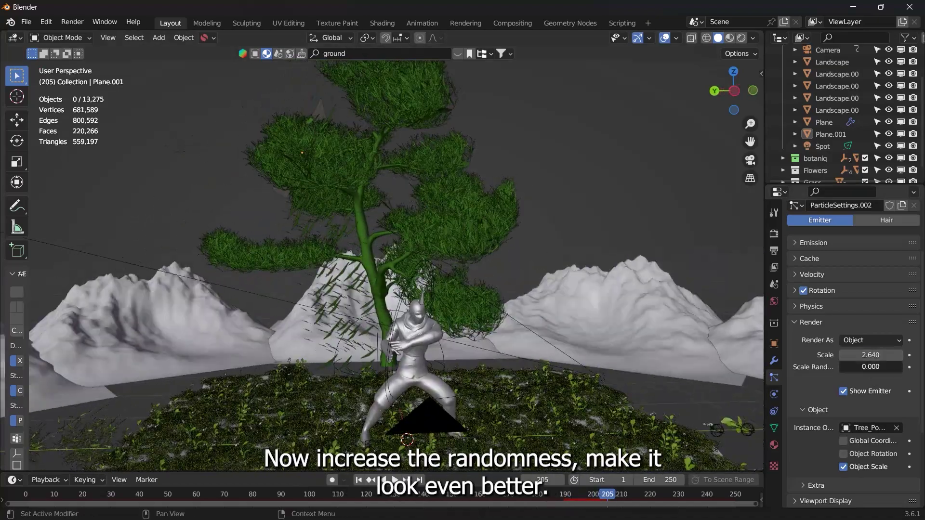
pyautogui.moveTo(871, 368); pyautogui.dragTo(915, 368)
pyautogui.press('space')
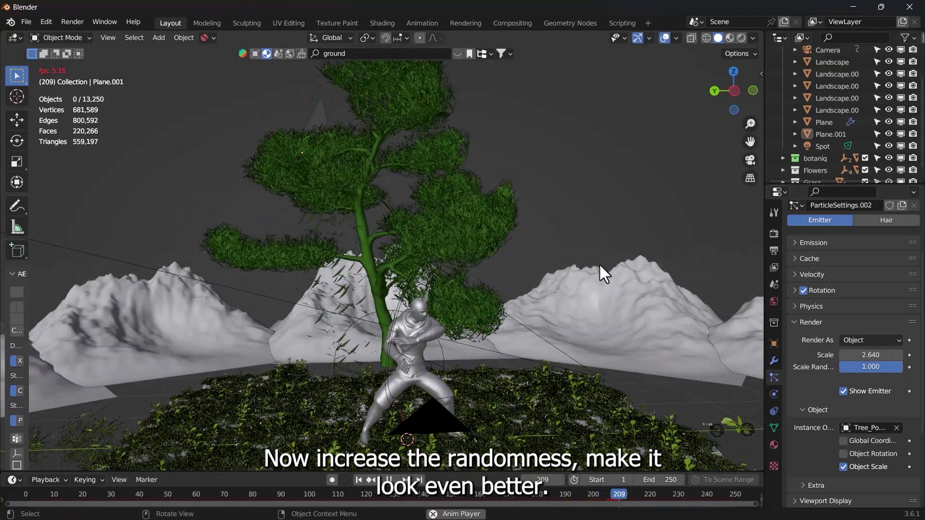
pyautogui.press('space')
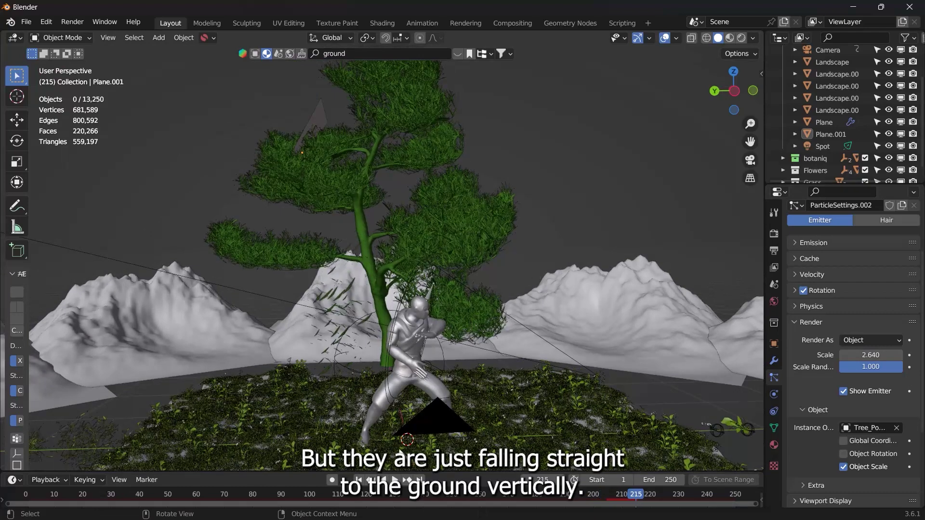
# Select the emitter plane in the tree, set its particles' normal velocity to 10 m/s and play the animation from the first frame.
pyautogui.click(360, 481)
pyautogui.click(323, 108)
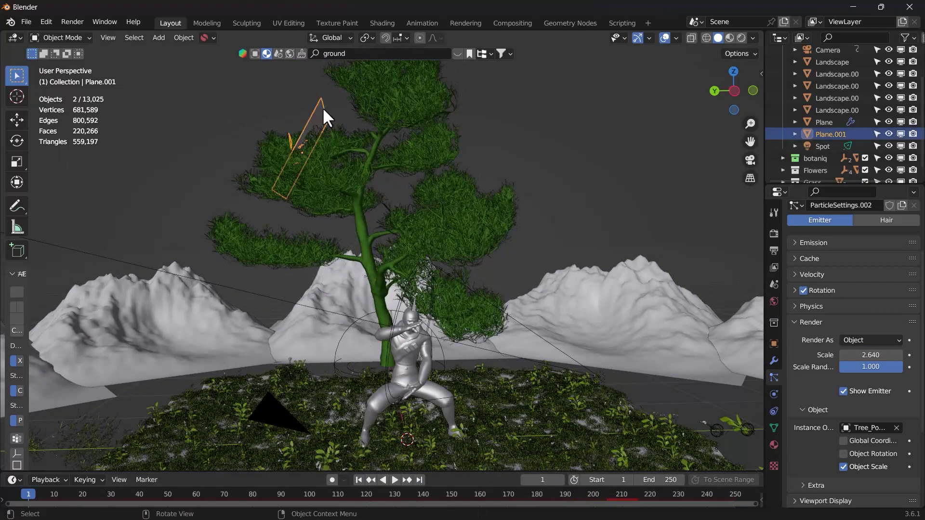
pyautogui.click(819, 273)
pyautogui.click(871, 292)
pyautogui.press('Return')
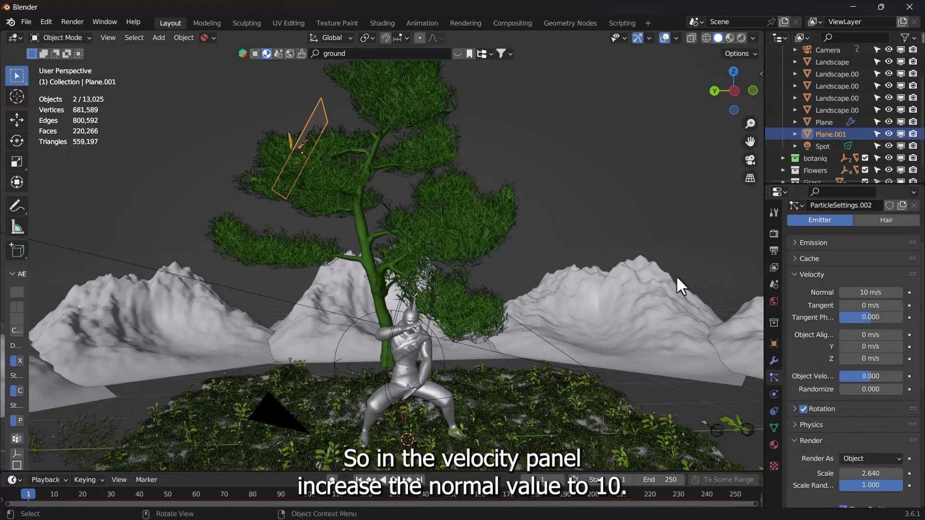
pyautogui.press('space')
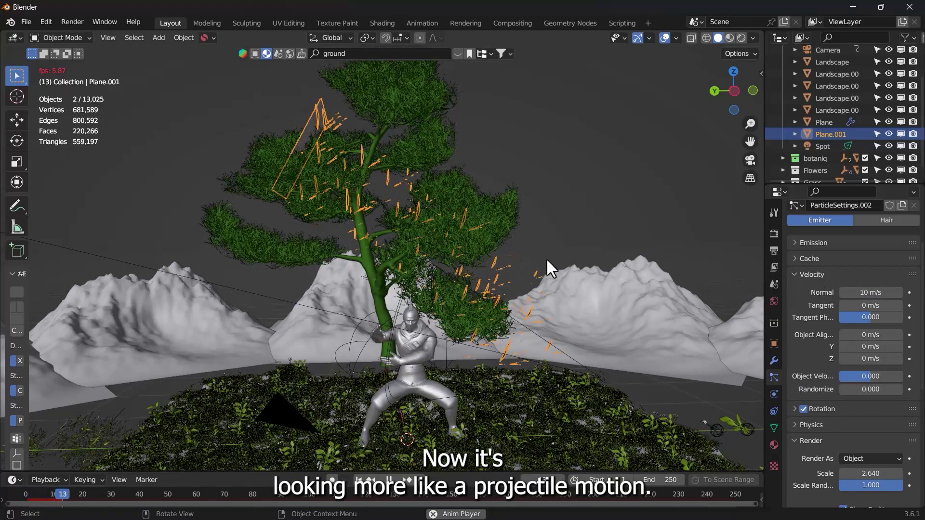
pyautogui.press('space')
# Set the velocity Randomize value of the leaf particles to 5 and play the animation.
pyautogui.click(856, 390)
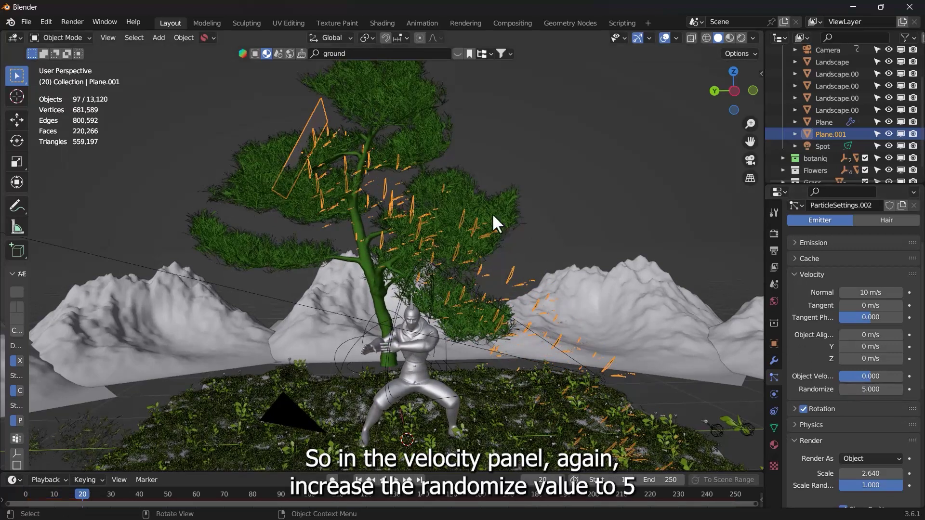
pyautogui.moveTo(571, 138); pyautogui.dragTo(516, 169)
pyautogui.press('space')
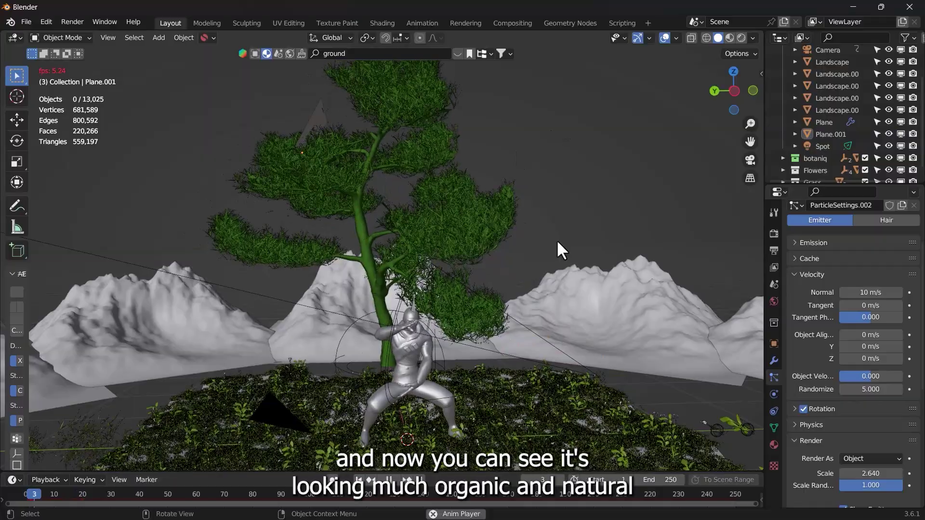
# View the scene through the camera, stop playback at frame 49 and switch the viewport to rendered shading.
pyautogui.press('KP_0')
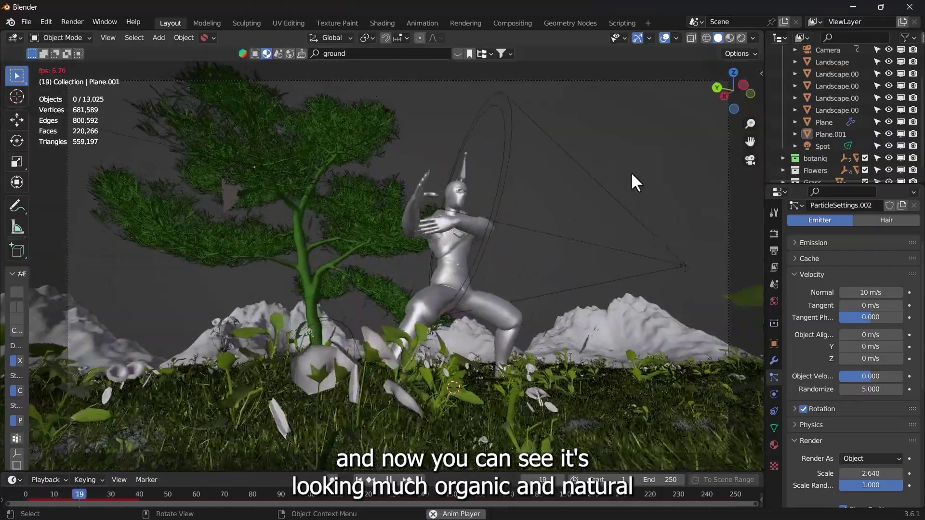
pyautogui.press('space')
pyautogui.press('z')
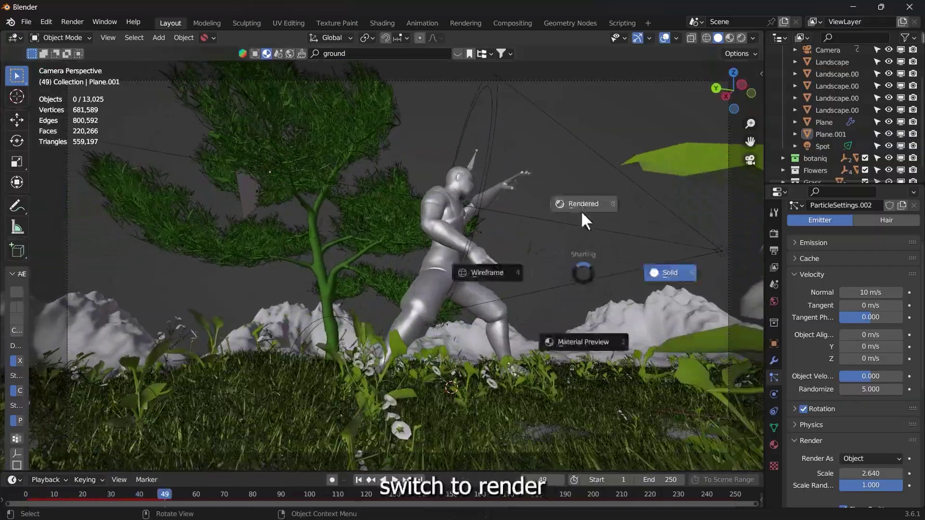
pyautogui.click(580, 202)
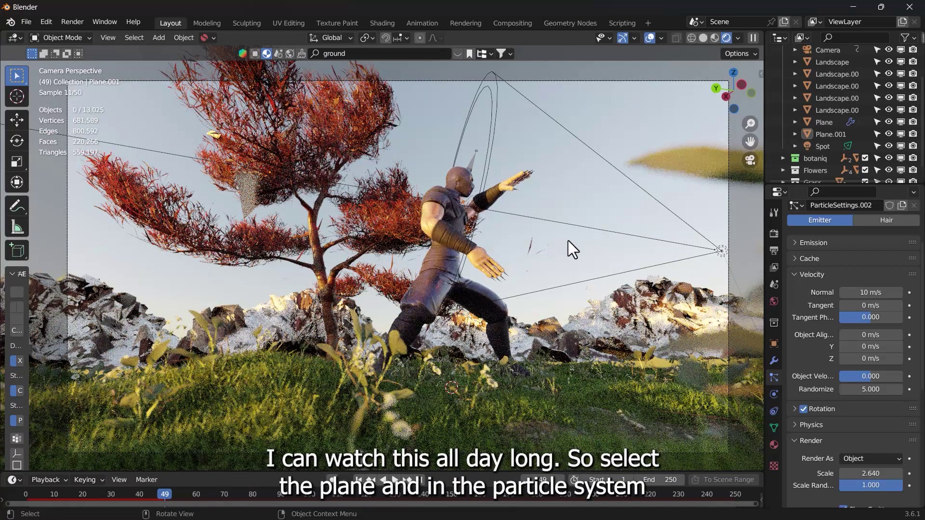
# Select the emitter plane, turn off Show Emitter for its particle system's viewport display and deselect everything.
pyautogui.click(244, 206)
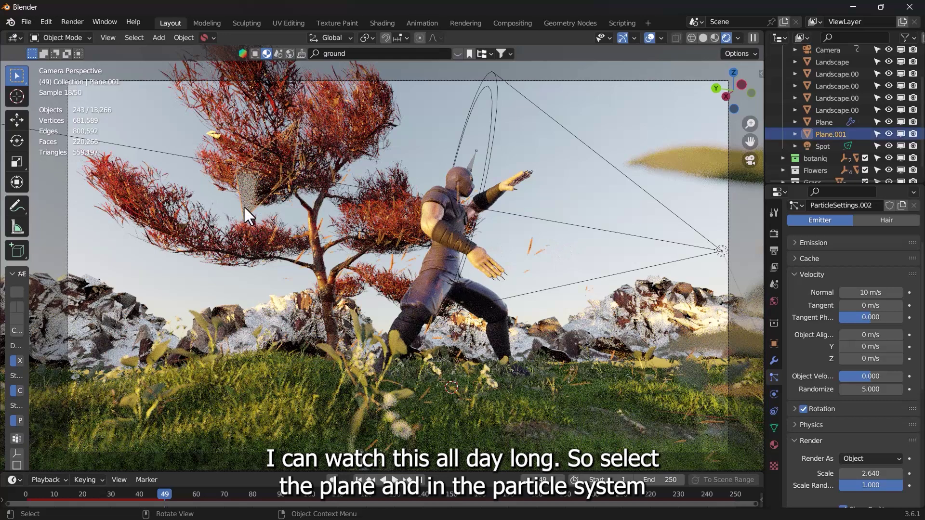
pyautogui.scroll(-10, 817, 409)
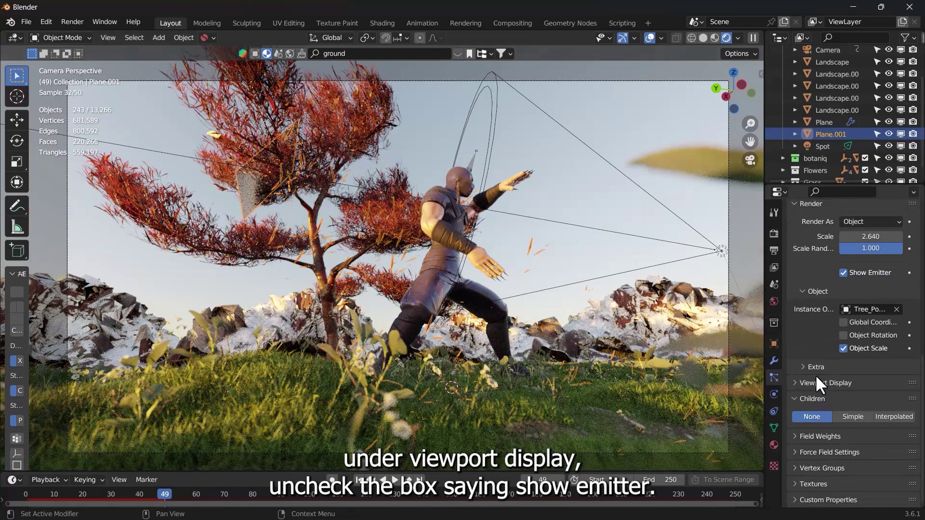
pyautogui.click(815, 383)
pyautogui.scroll(-4, 849, 409)
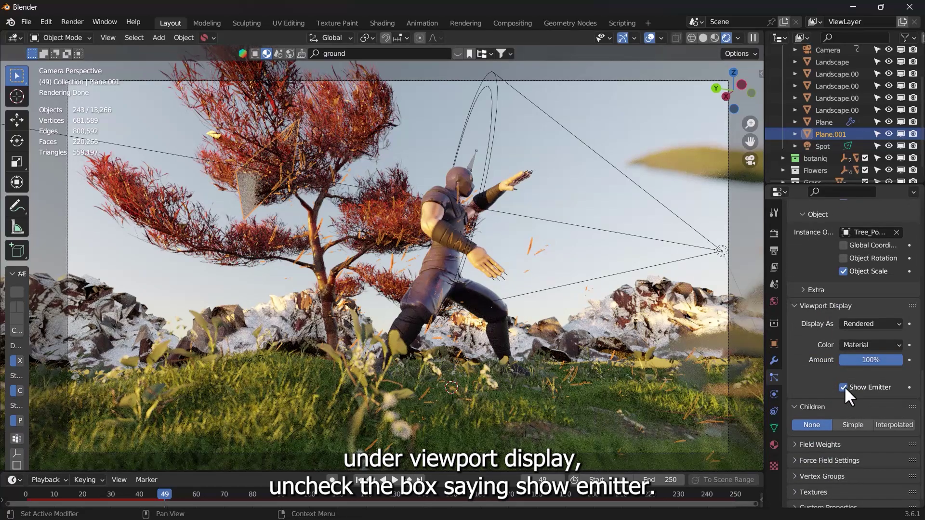
pyautogui.click(844, 387)
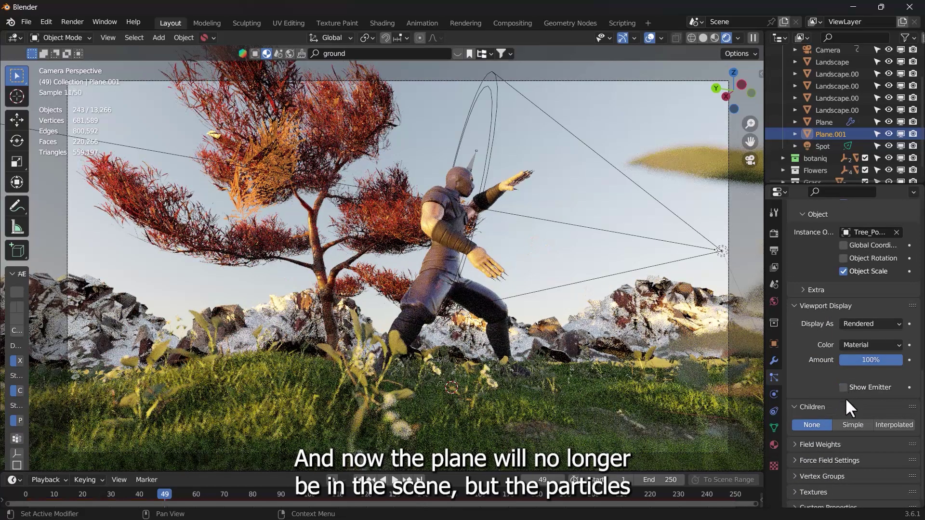
pyautogui.hotkey('alt', 'a')
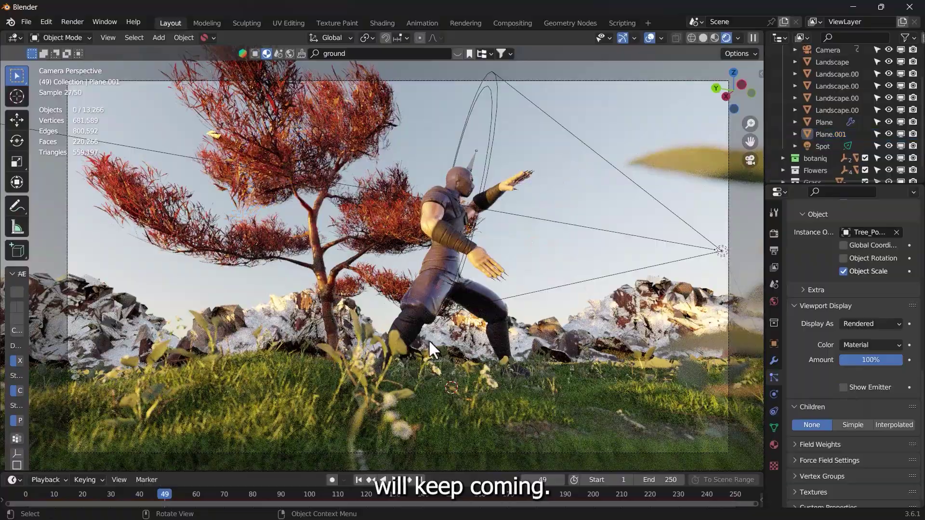
# Play the animation from the first frame in the rendered camera view and stop it at frame 31.
pyautogui.click(359, 476)
pyautogui.press('space')
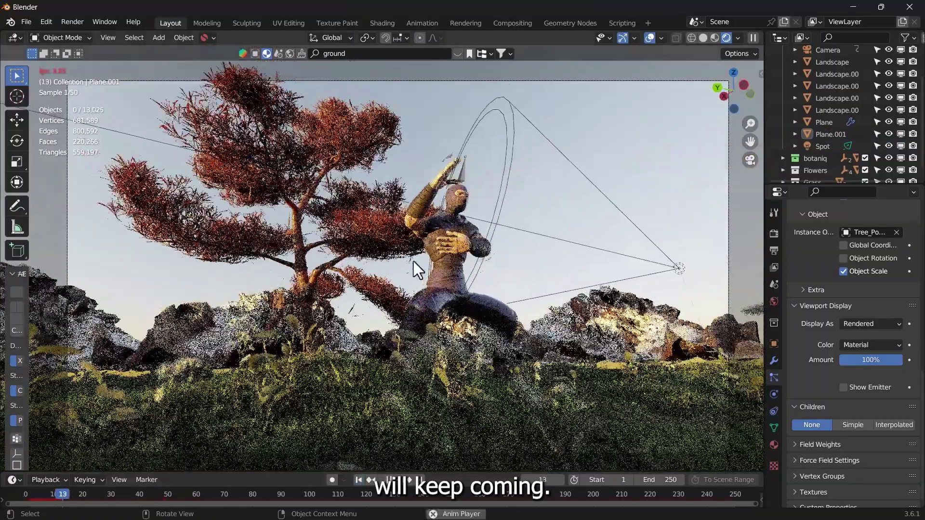
pyautogui.press('space')
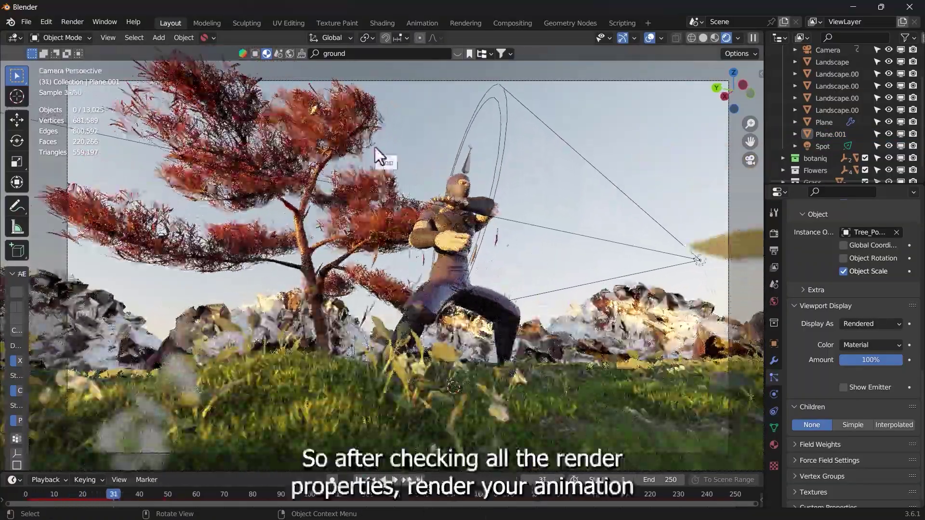
# Review the render and output settings, including frame range and file format, and start rendering the animation.
pyautogui.click(774, 234)
pyautogui.click(774, 251)
pyautogui.scroll(-1, 821, 419)
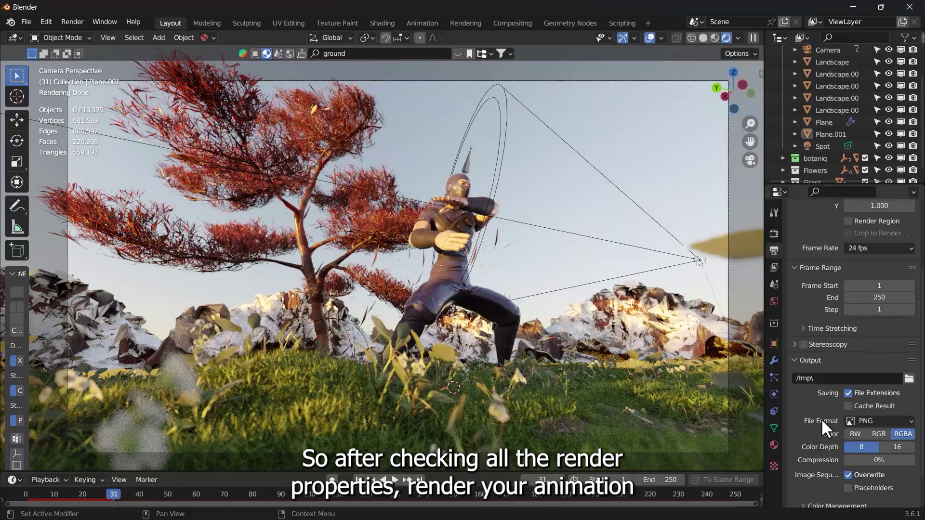
pyautogui.scroll(4, 821, 418)
pyautogui.click(76, 20)
pyautogui.click(98, 48)
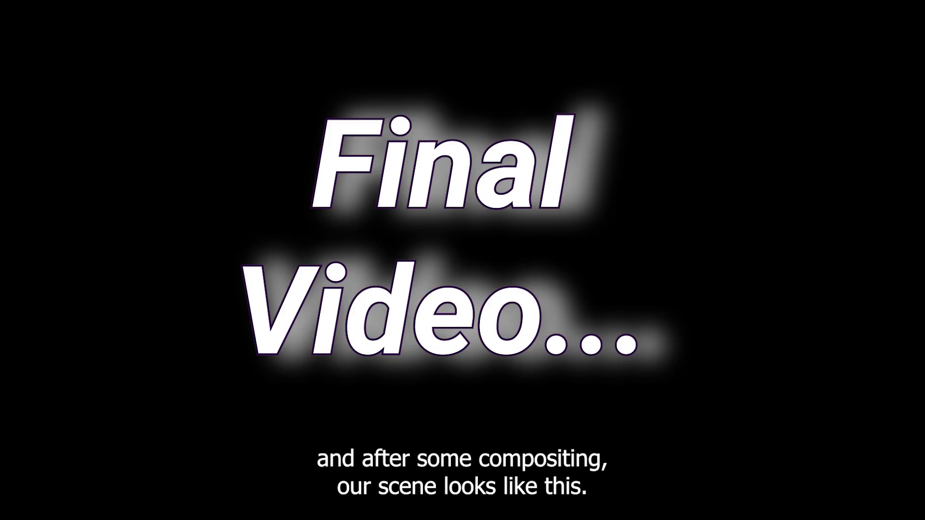